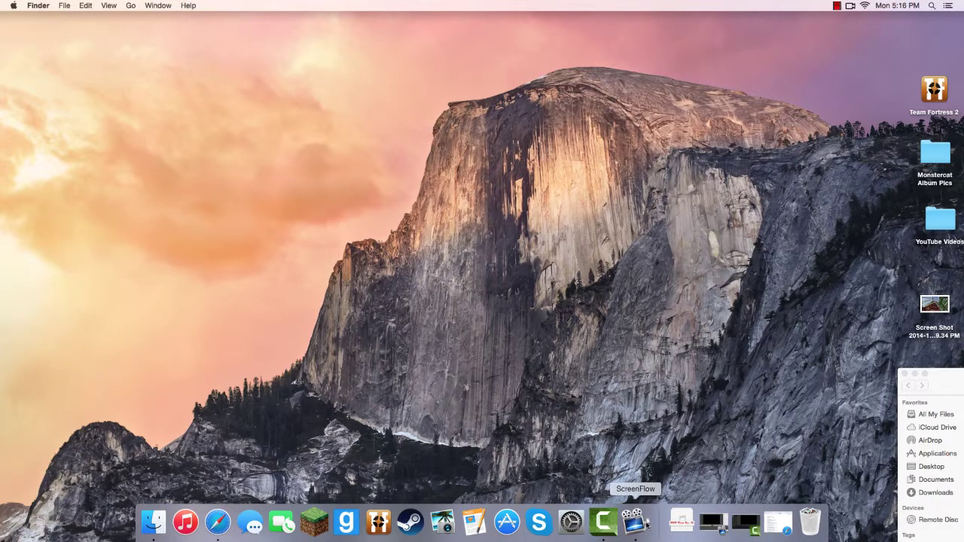
Restore the minimized Safari window with the Google 'screenflow' results from the Dock.
click(776, 525)
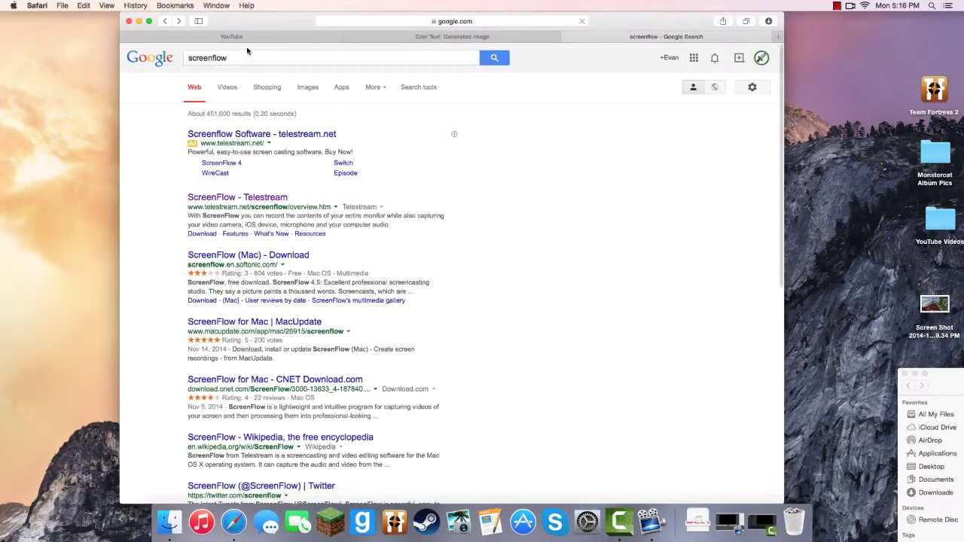
Bring ScreenFlow's empty untitled project window in front of Safari using its Dock icon.
click(342, 60)
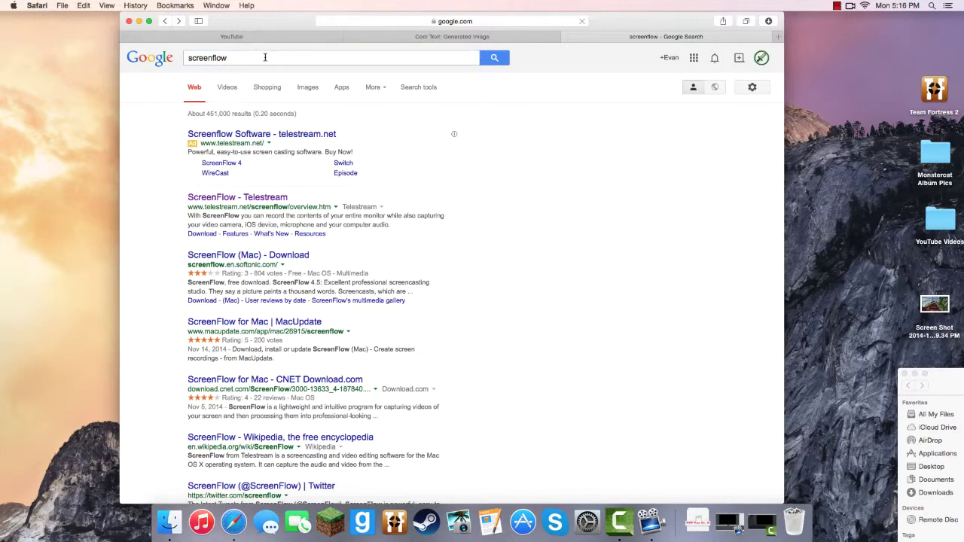
right_click(265, 57)
click(244, 60)
click(563, 131)
scroll(452, 263, down, 2)
scroll(550, 276, up, 2)
right_click(656, 539)
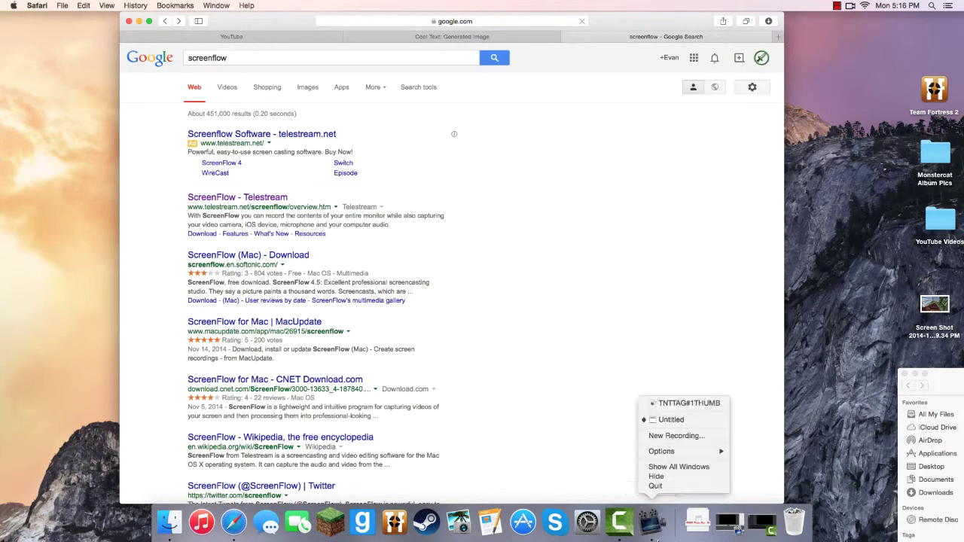
click(616, 481)
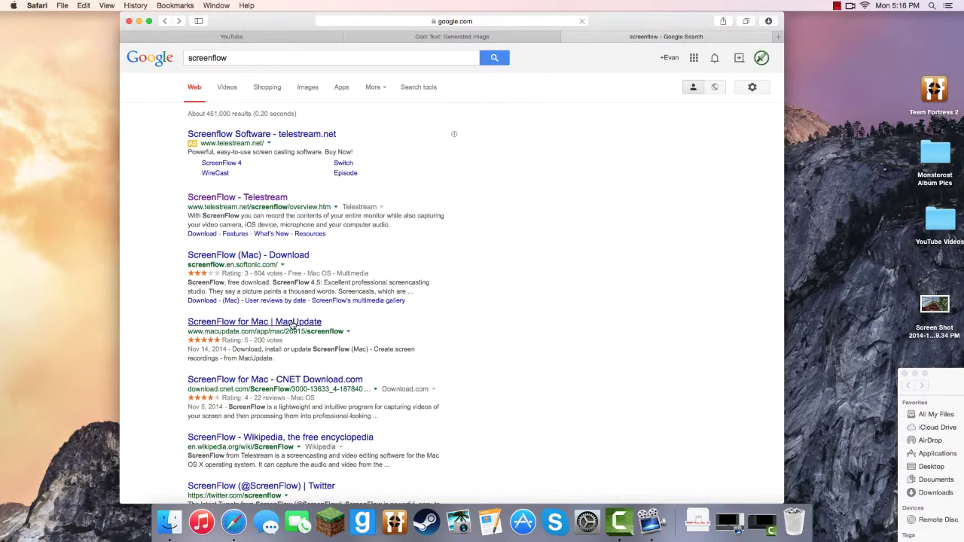
click(651, 522)
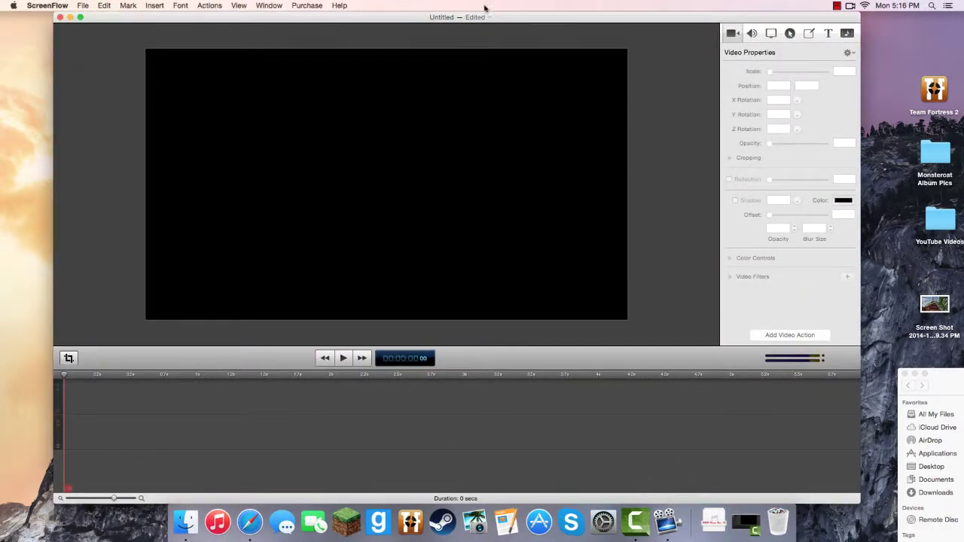
Drag across the empty ScreenFlow canvas and get back to Safari's Google 'screenflow' results.
drag(571, 98, 290, 265)
drag(643, 45, 130, 332)
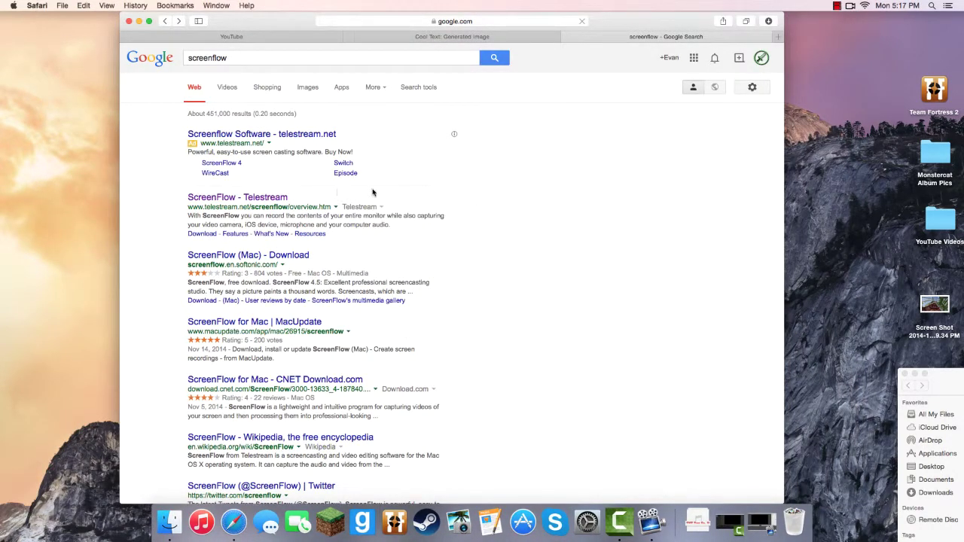
scroll(539, 274, down, 2)
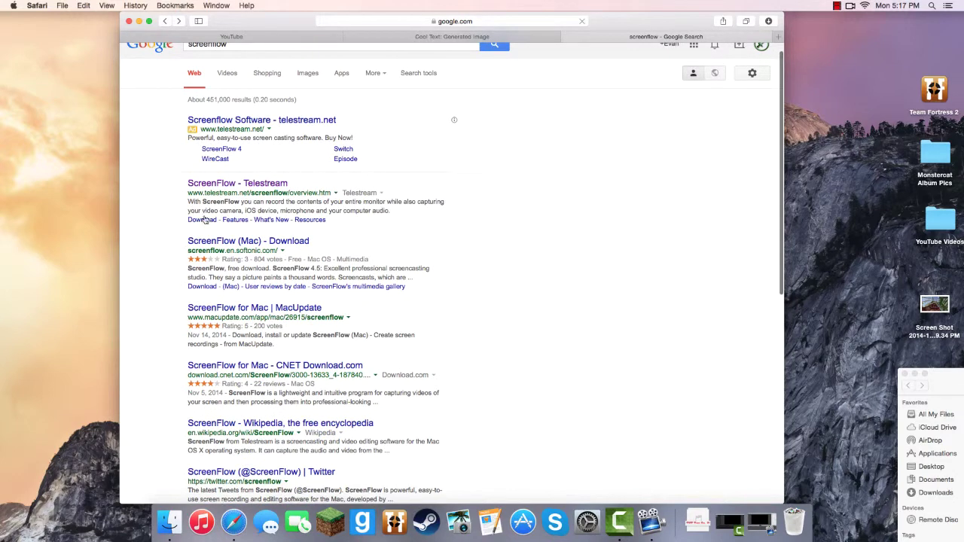
click(241, 244)
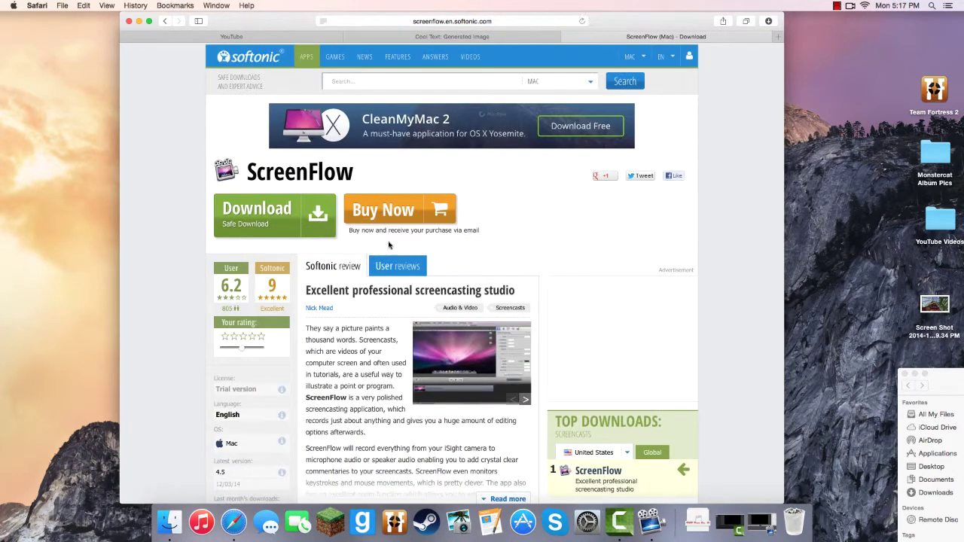
scroll(503, 259, down, 3)
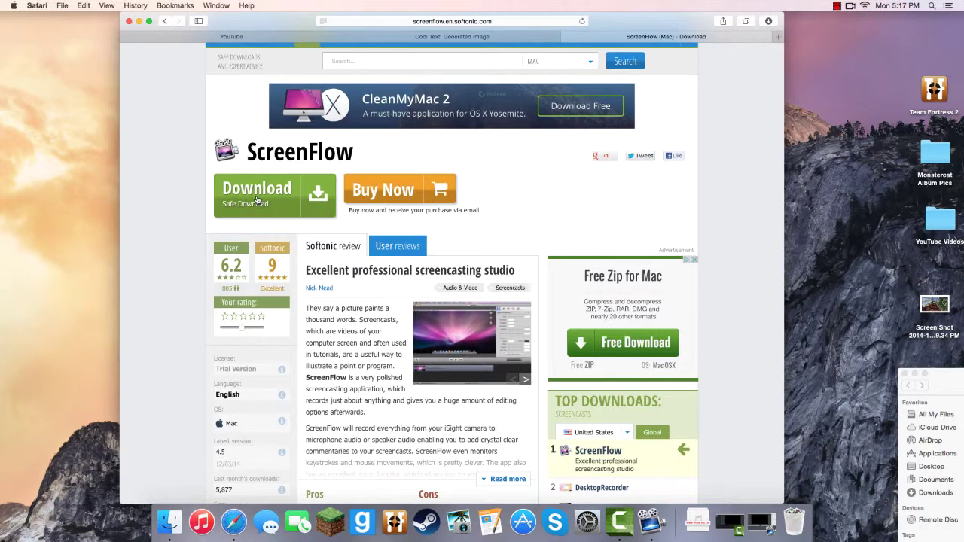
click(165, 21)
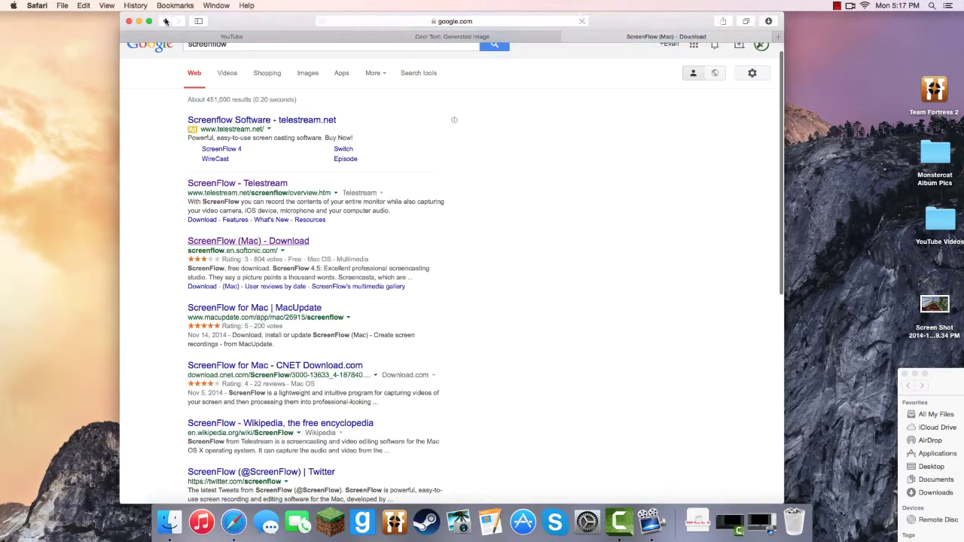
click(229, 187)
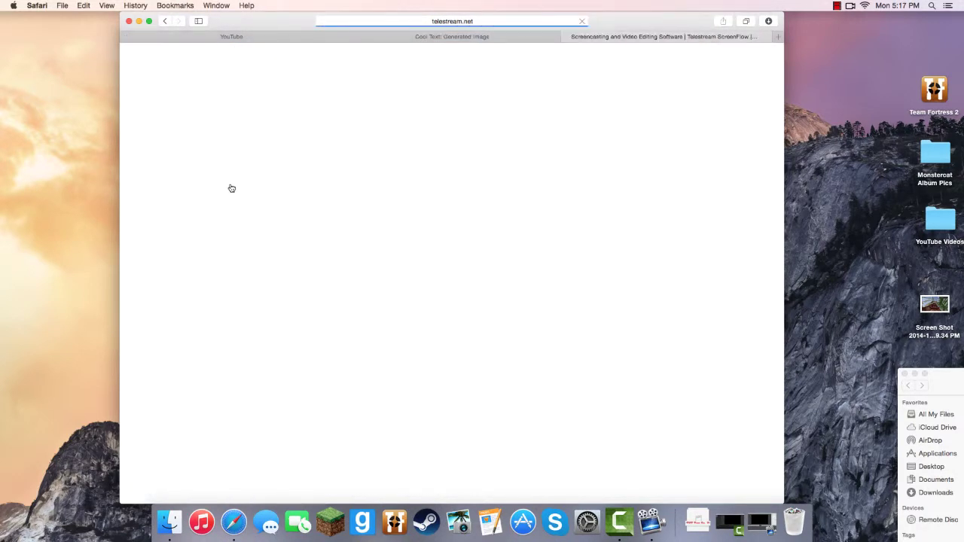
click(165, 21)
scroll(429, 301, down, 1)
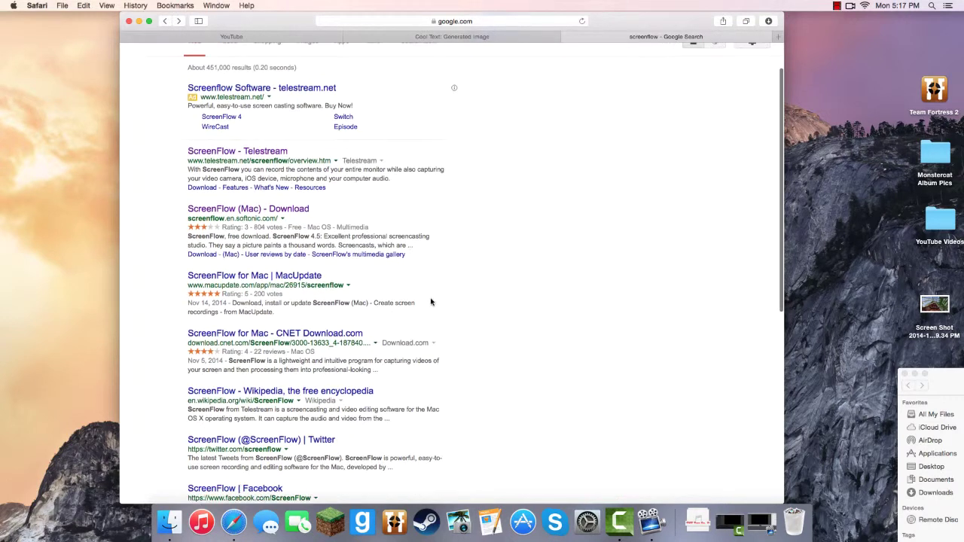
click(333, 336)
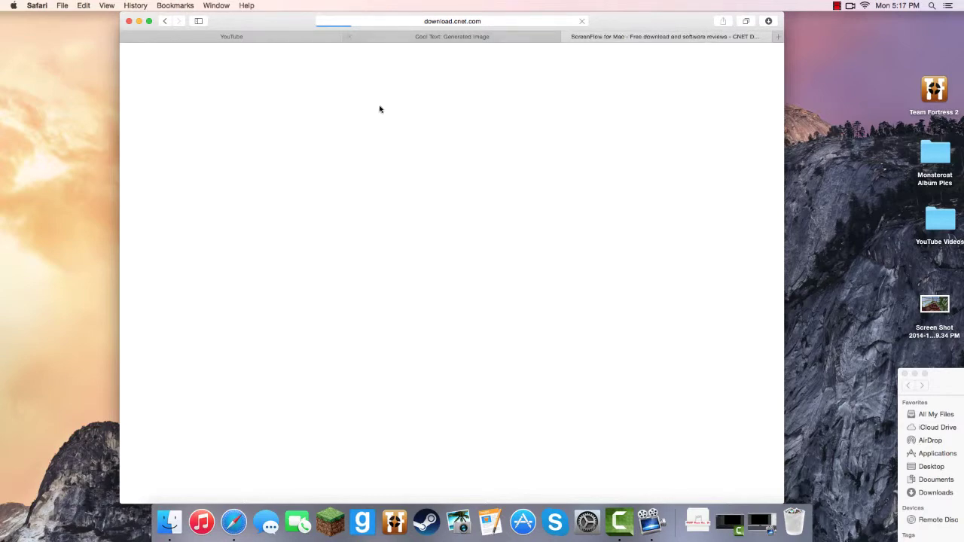
key(super+bracketleft)
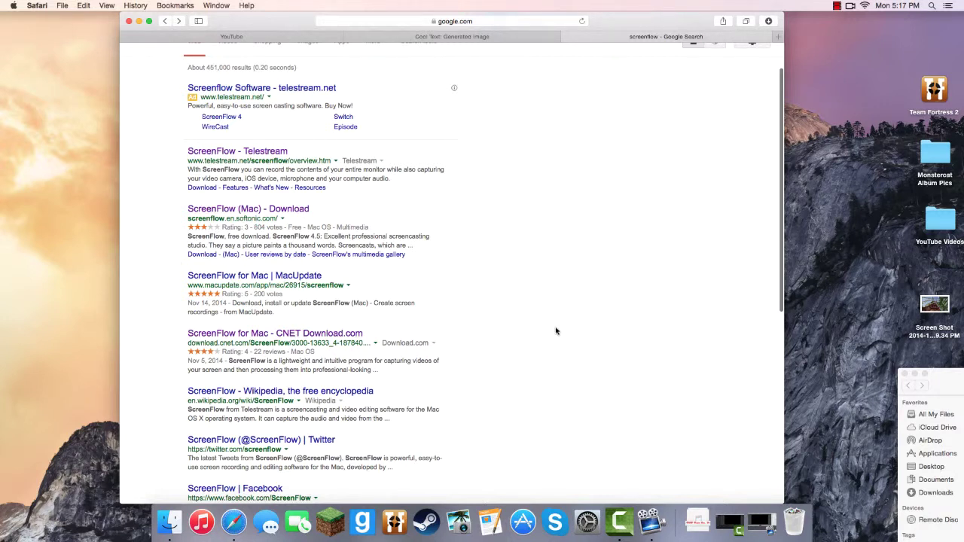
click(651, 519)
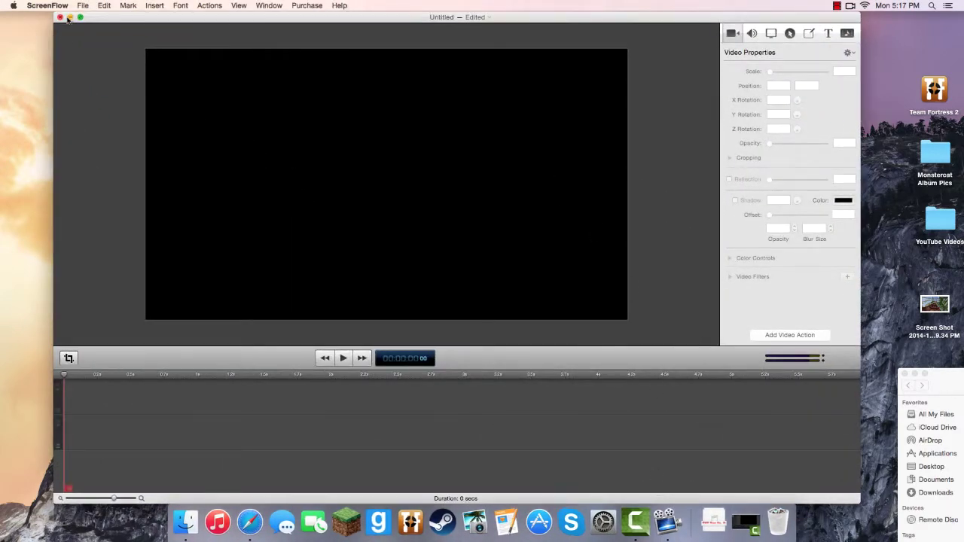
click(70, 17)
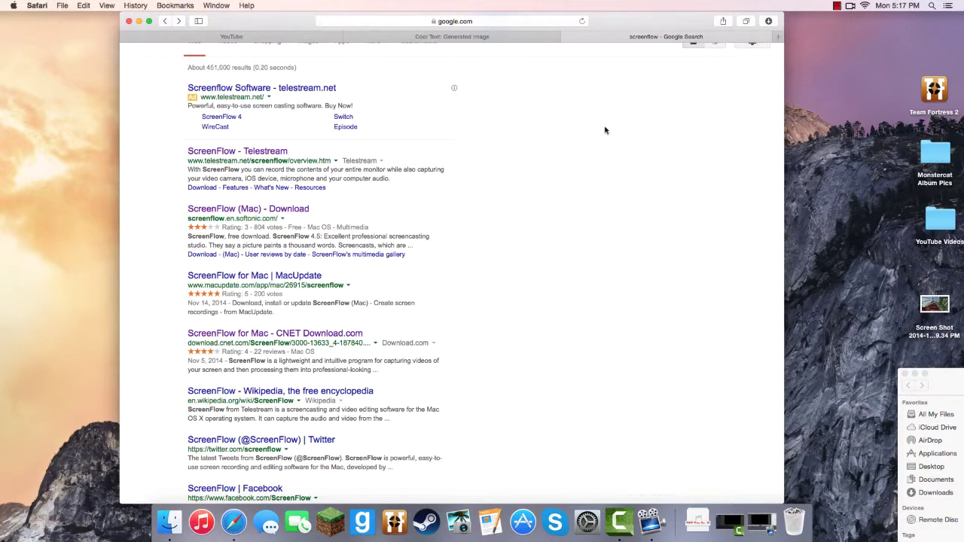
click(779, 36)
Open the Nova Skin Minecraft Skin Editor from the 'minecraft.' address-bar suggestion.
text(min)
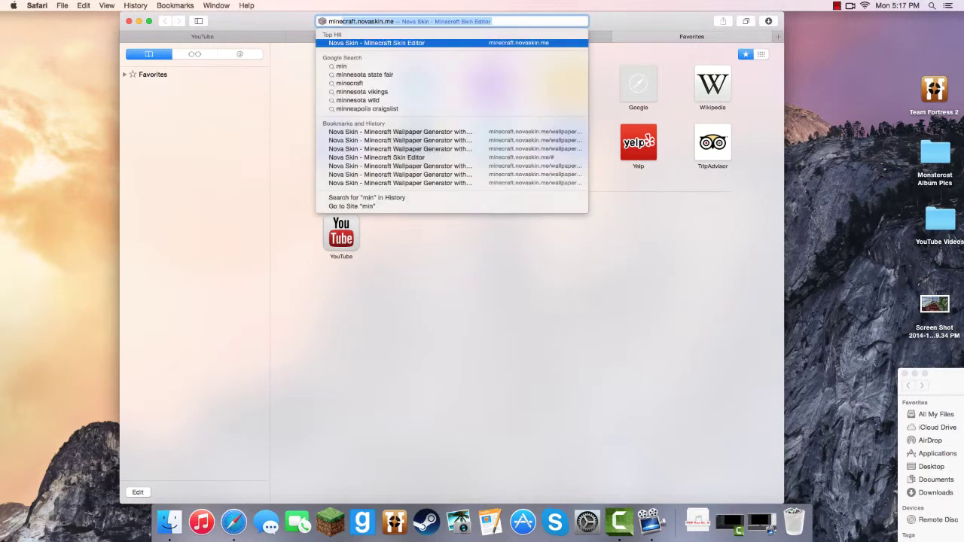
text(ecraft.)
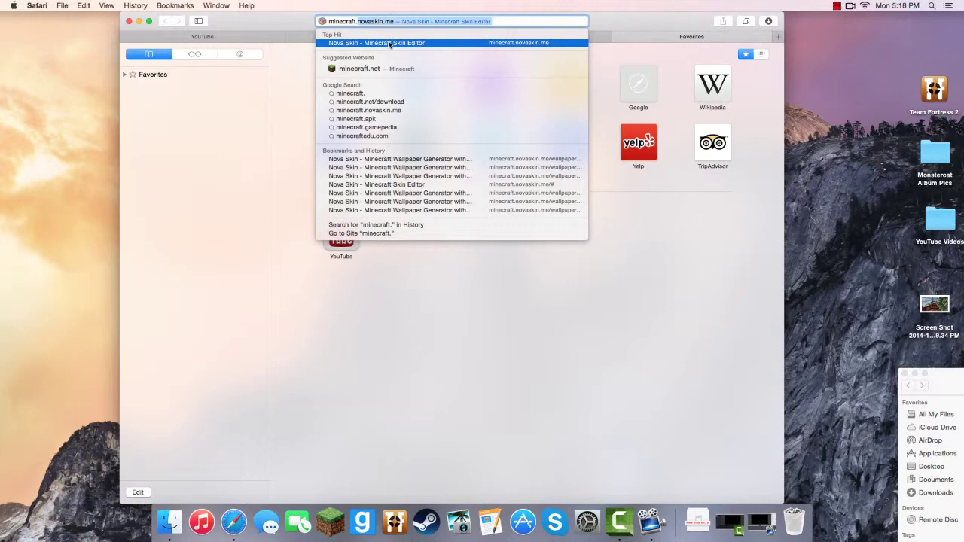
click(350, 44)
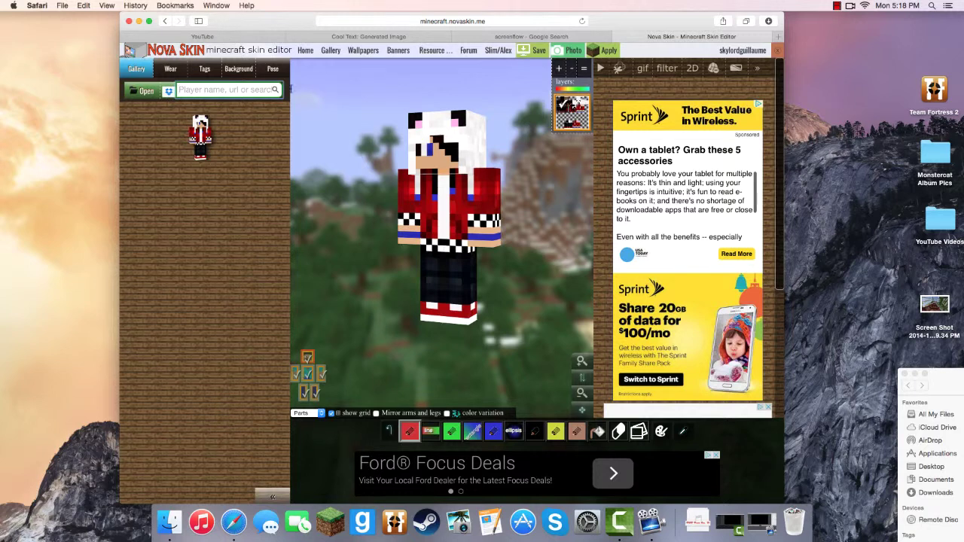
Search the Nova Skin gallery for the player's username and load the found skin.
click(273, 69)
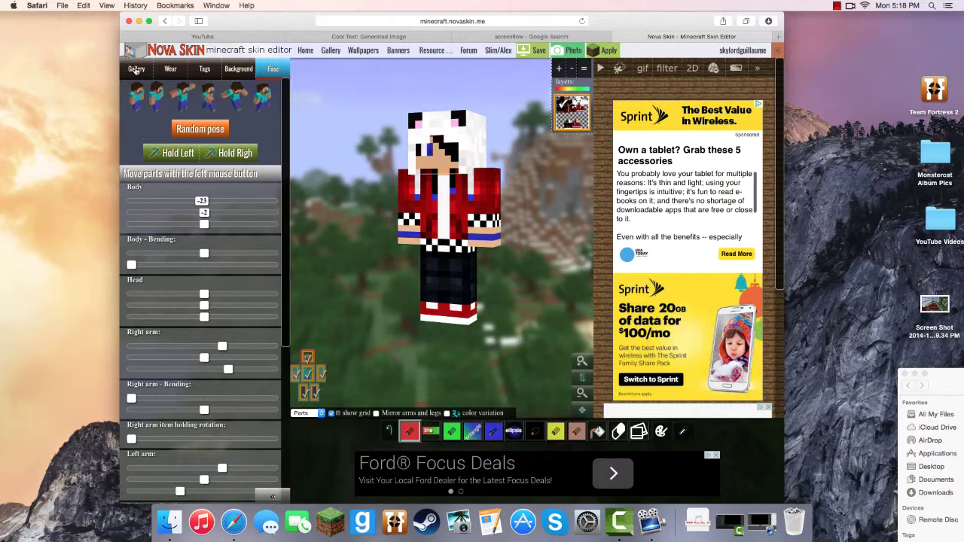
click(135, 69)
click(213, 91)
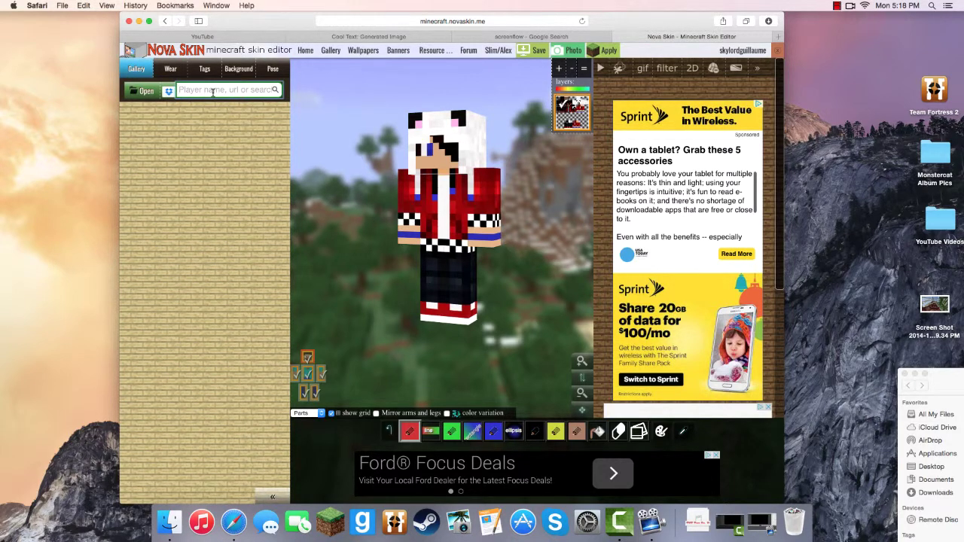
text(evan1)
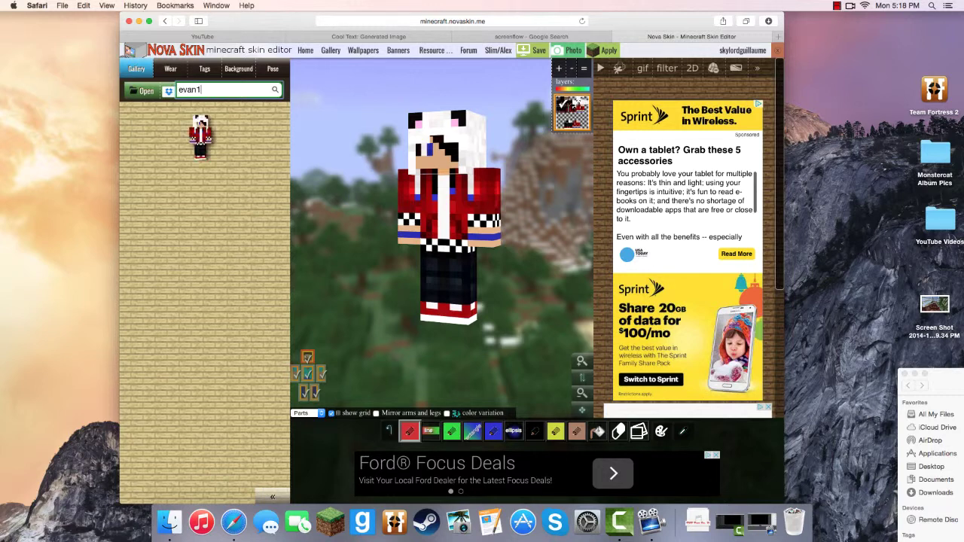
text(234321)
key(Return)
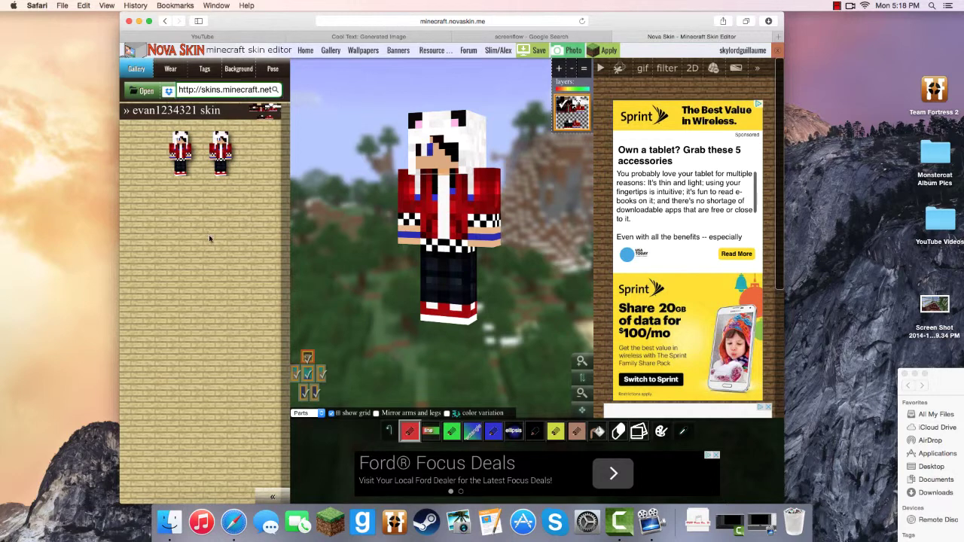
click(140, 115)
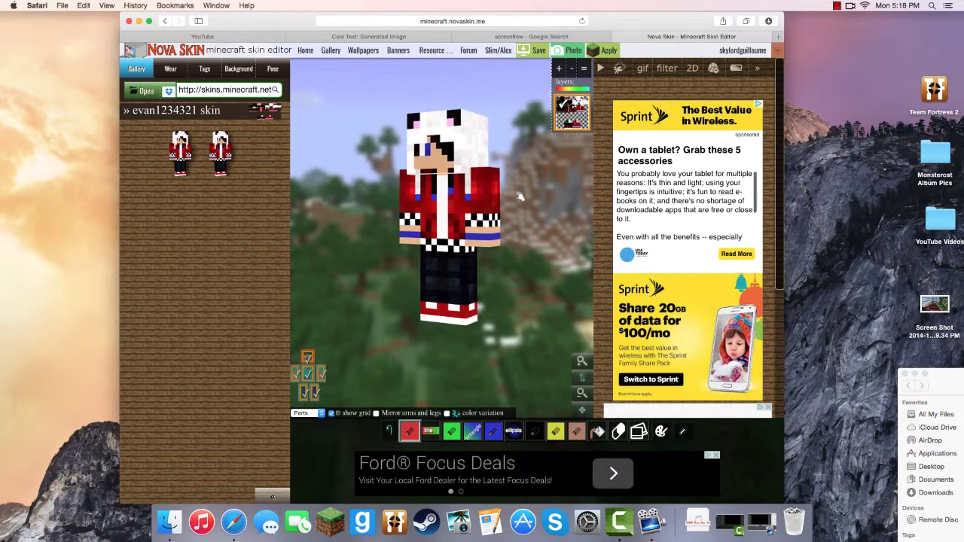
Rotate the body and raise and bend both arms: right arm -36, left arm 19.
click(271, 69)
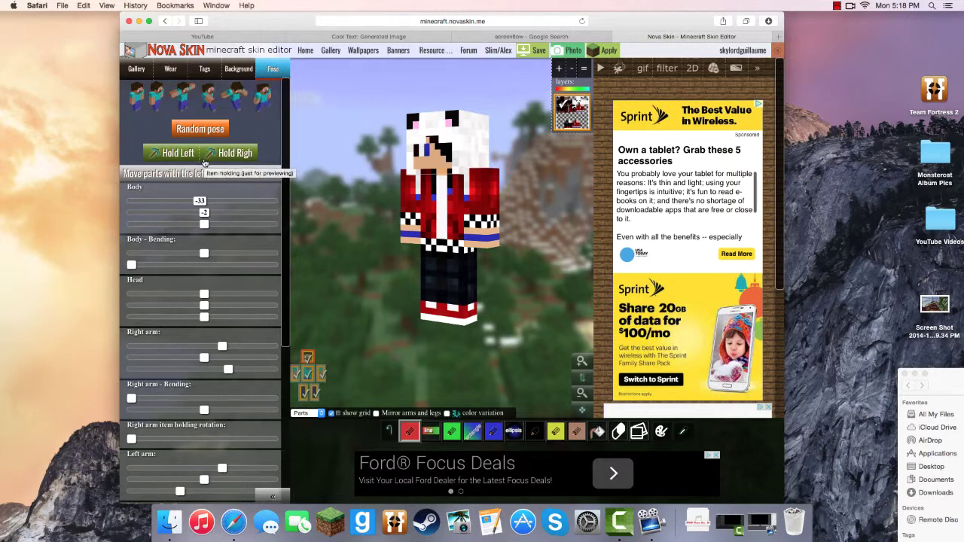
mouse_move(961, 339)
mouse_down()
mouse_move(857, 32)
mouse_move(951, 352)
mouse_up()
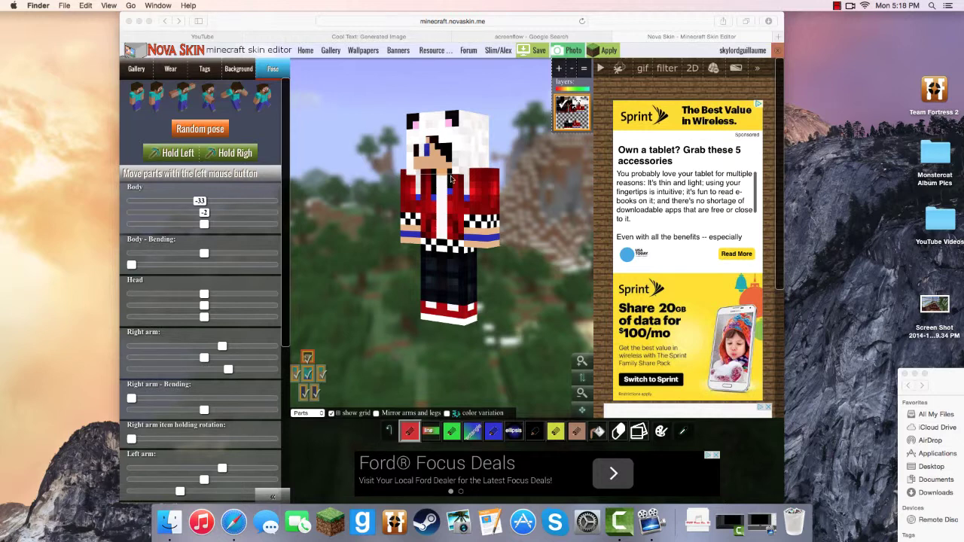
scroll(149, 241, down, 3)
scroll(153, 300, down, 1)
click(222, 294)
drag(222, 293, 203, 291)
drag(132, 342, 169, 345)
scroll(169, 345, down, 3)
scroll(170, 344, down, 2)
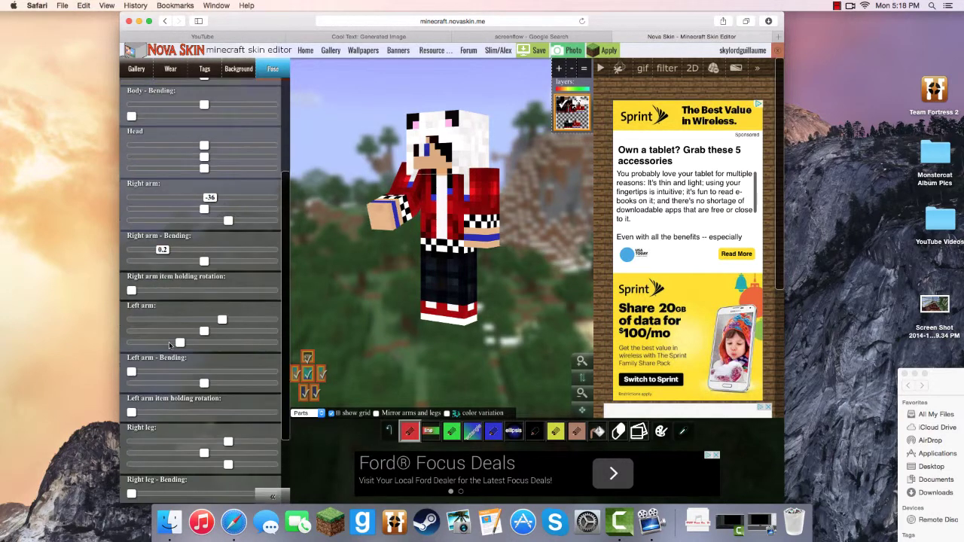
mouse_move(222, 320)
mouse_down()
mouse_move(211, 322)
mouse_move(230, 322)
mouse_up()
scroll(198, 336, down, 2)
drag(132, 335, 163, 336)
scroll(164, 341, down, 3)
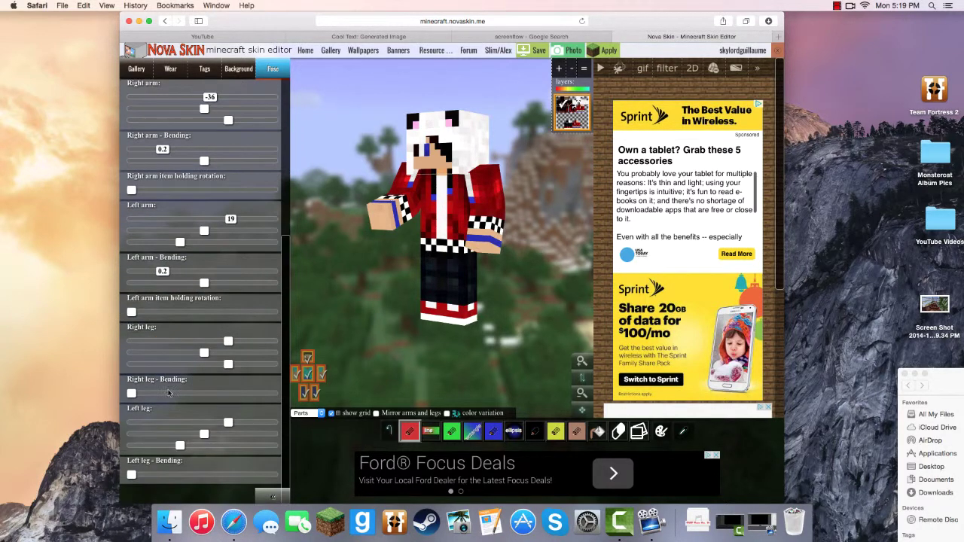
Spread and bend the legs: left leg -24 bent 0.3, right leg -37 bent 0.35.
drag(227, 426, 217, 424)
drag(132, 474, 177, 475)
drag(228, 341, 210, 341)
drag(132, 393, 186, 392)
Tilt the skin's head sideways to 8.
scroll(187, 379, up, 8)
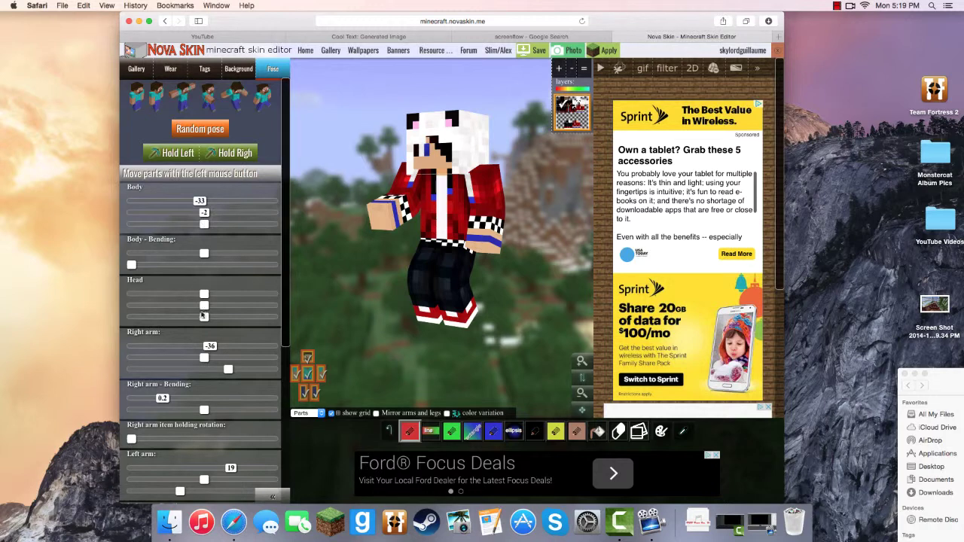
mouse_move(209, 293)
mouse_down()
mouse_move(201, 305)
mouse_move(211, 305)
mouse_up()
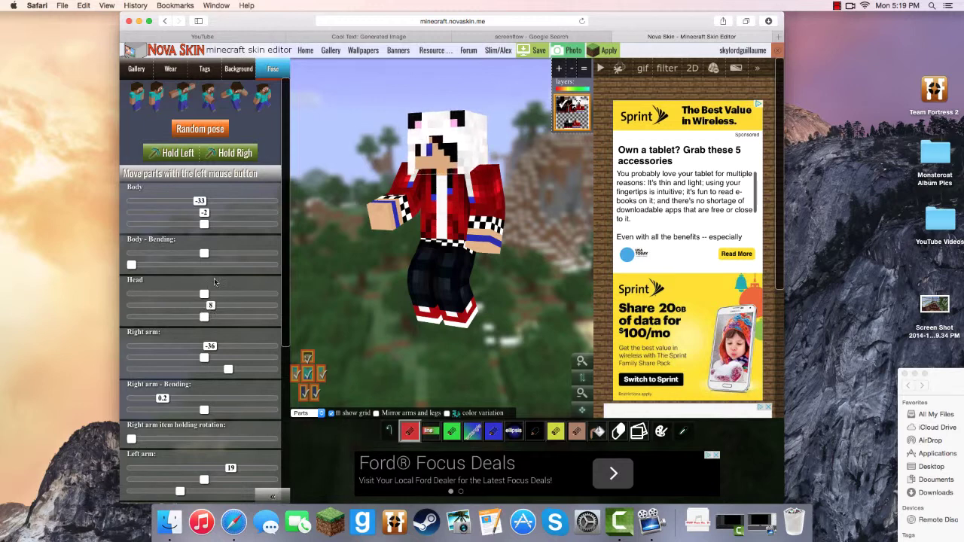
click(213, 155)
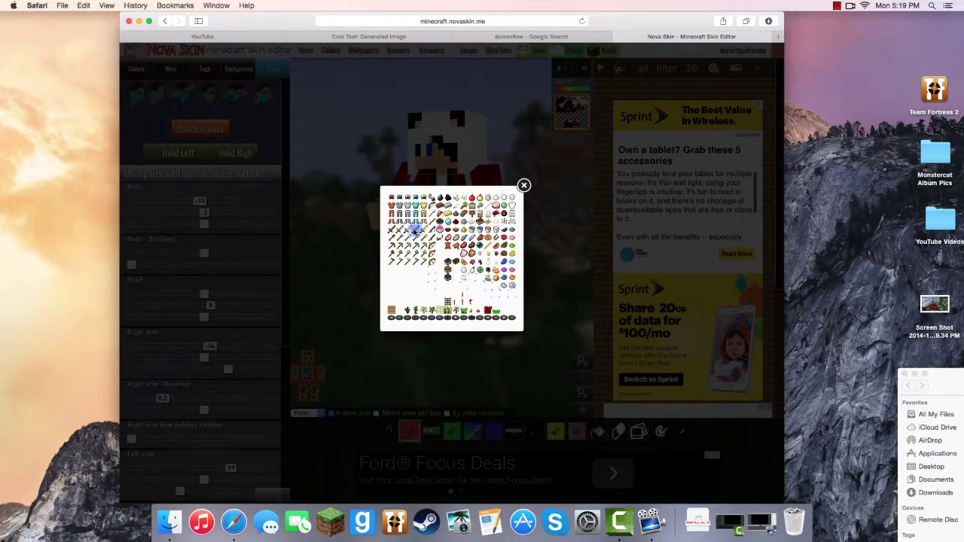
Give the character a diamond sword in the right hand and a pickaxe in the left.
click(415, 230)
click(172, 155)
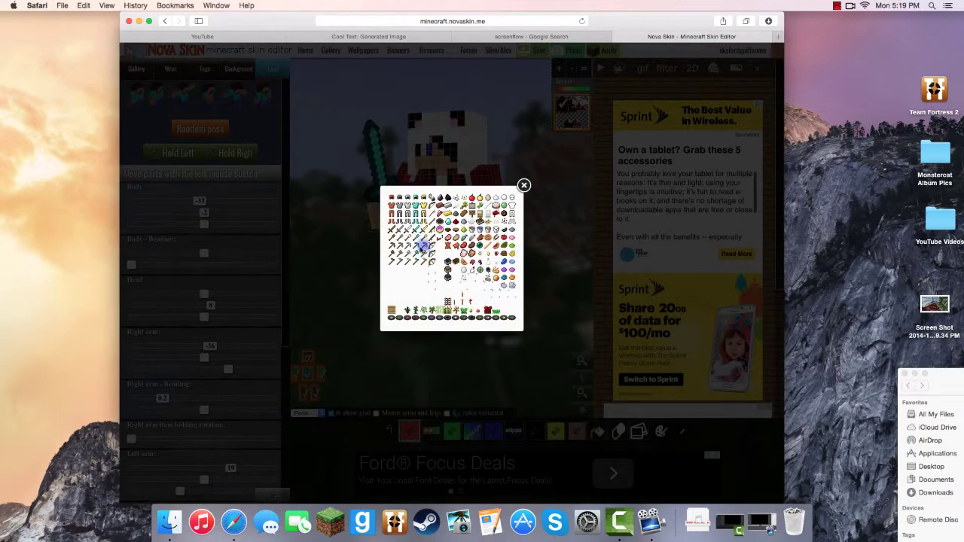
click(423, 246)
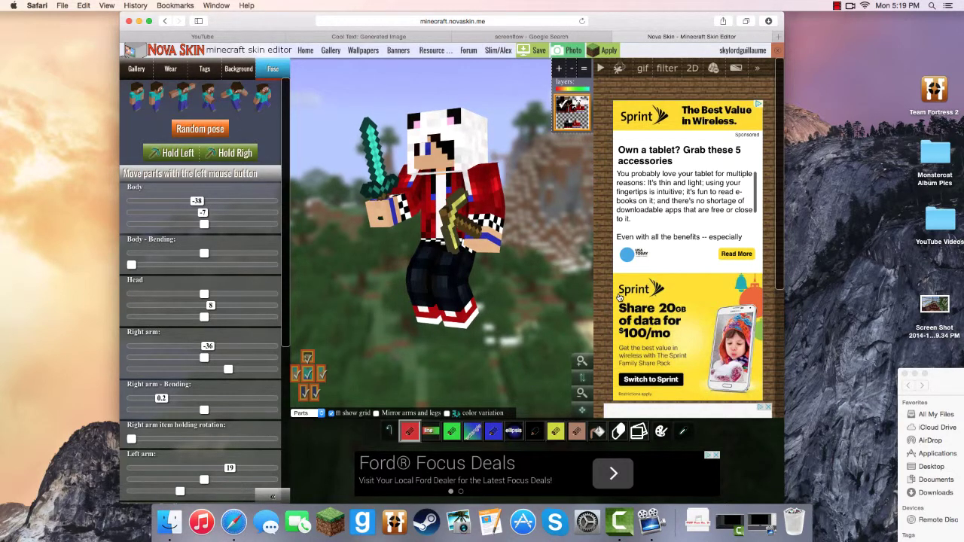
Render a photo of the posed character and save it into the YouTube Videos folder.
click(571, 51)
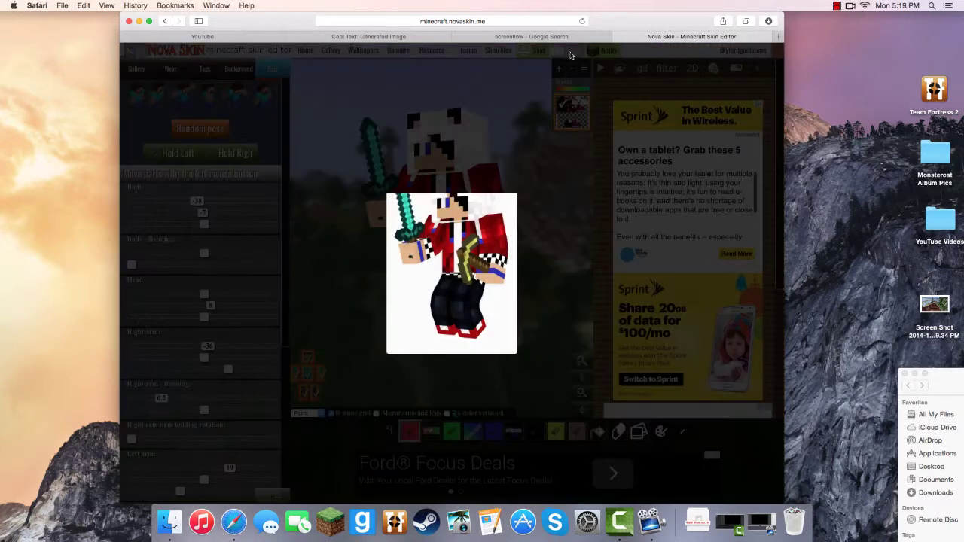
right_click(457, 238)
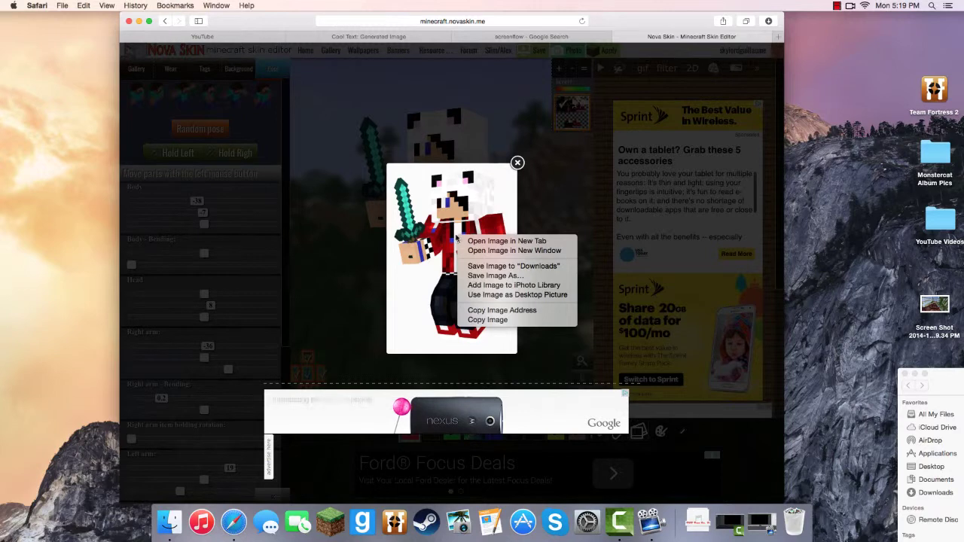
click(457, 238)
right_click(462, 262)
right_click(456, 231)
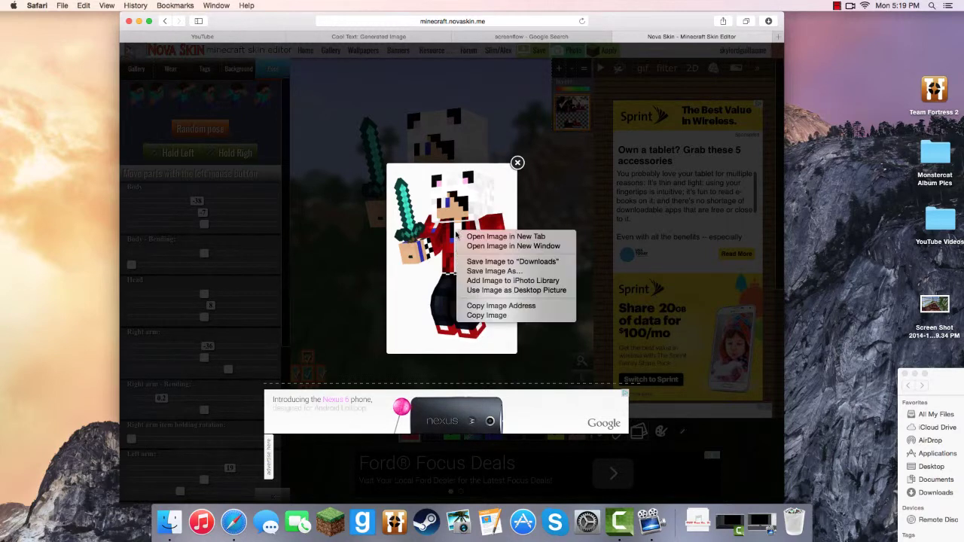
click(494, 272)
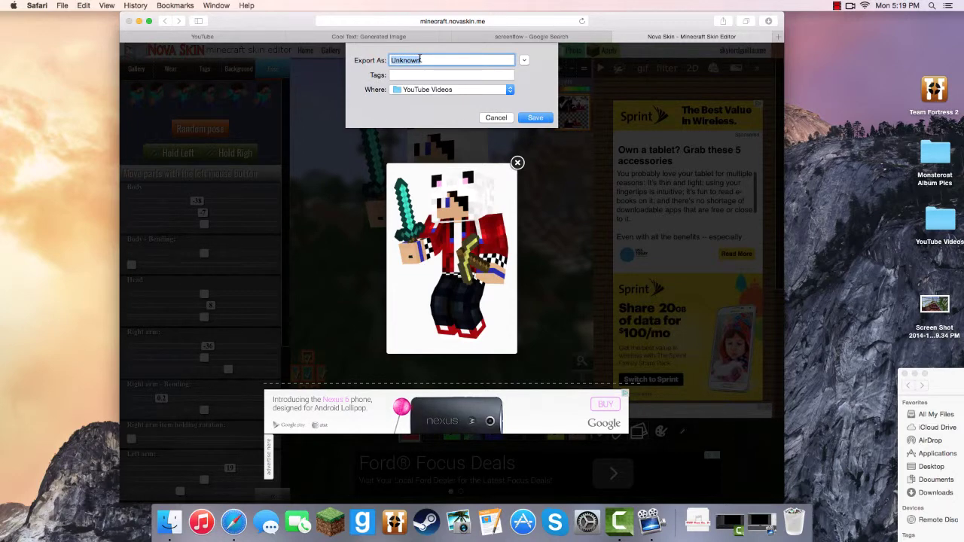
text(T)
click(534, 118)
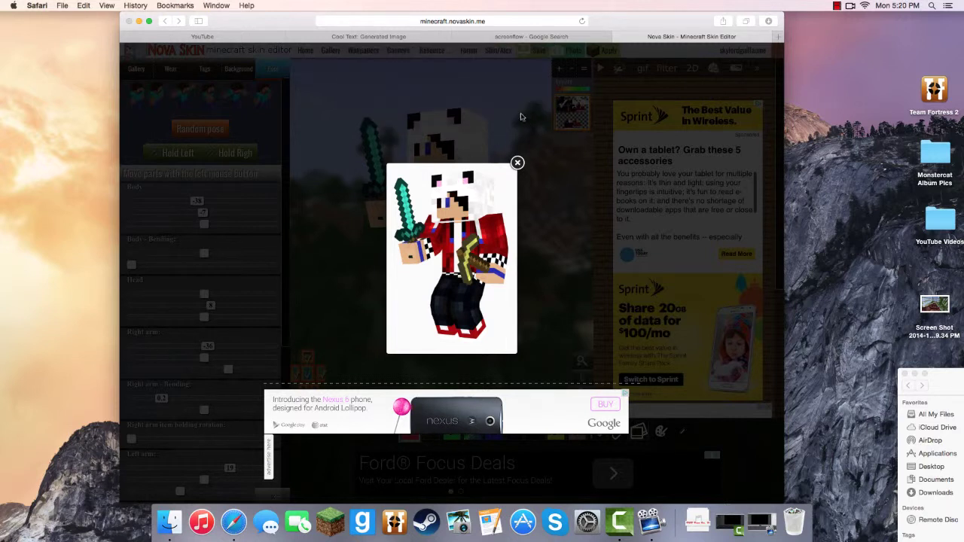
Close the rendered photo preview and return to the Safari window.
click(888, 249)
click(517, 163)
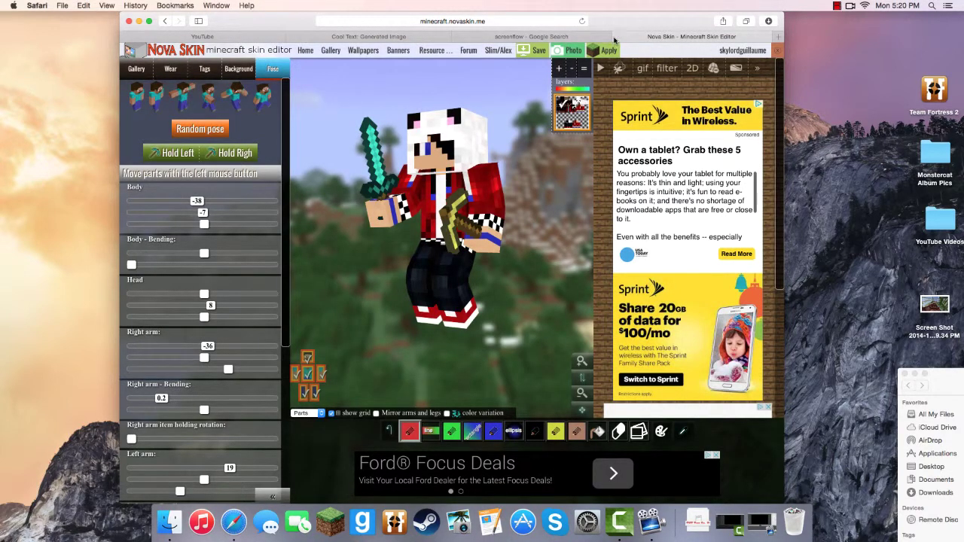
click(940, 220)
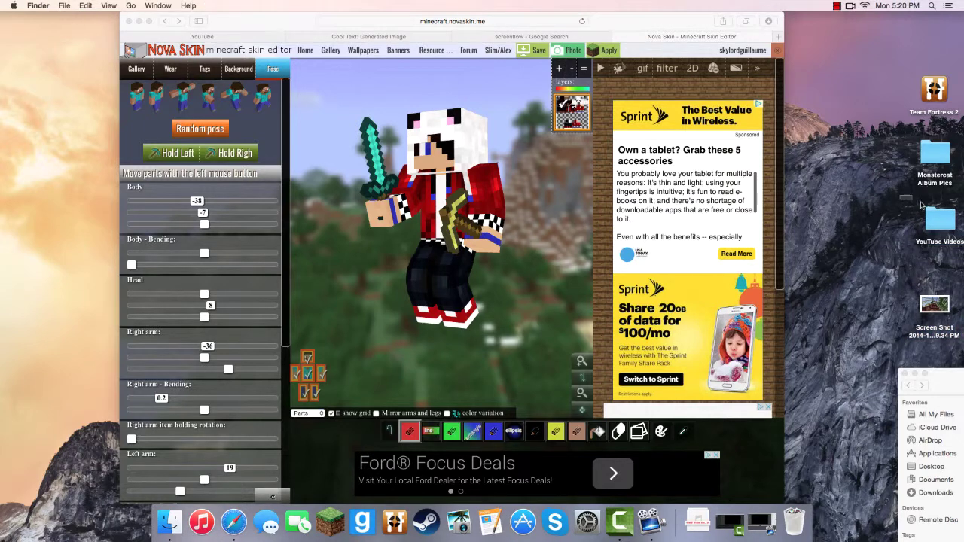
click(484, 167)
Close the Nova Skin and other extra tabs and load cooltext.com.
click(617, 36)
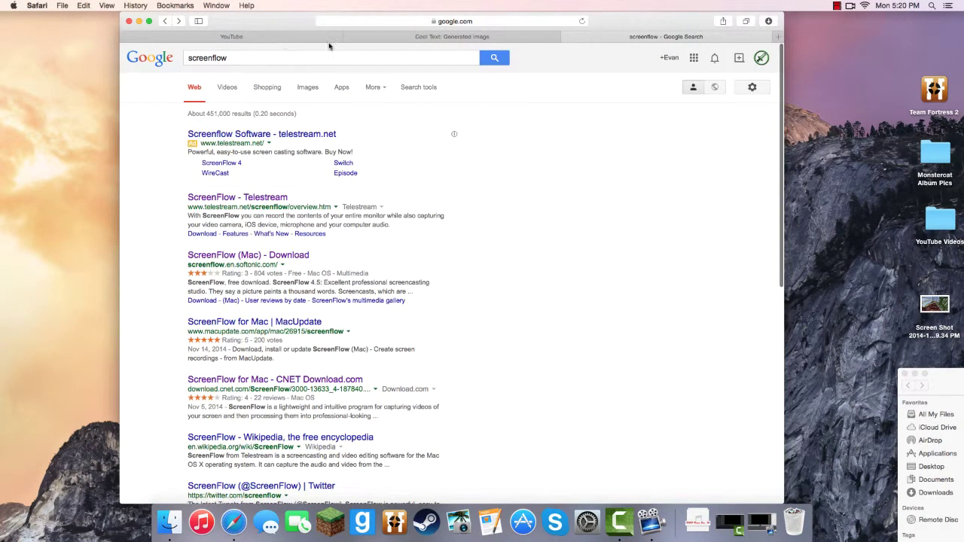
click(128, 36)
click(128, 37)
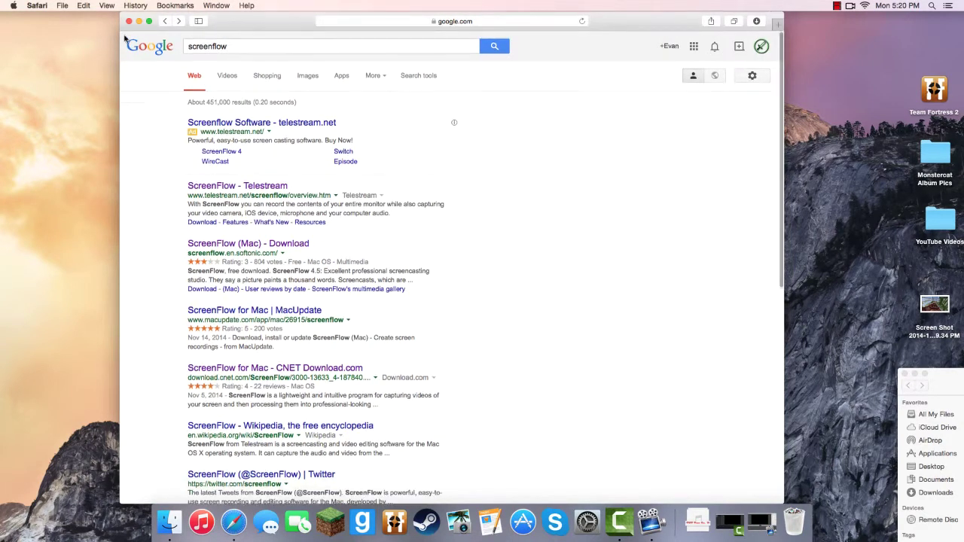
click(468, 21)
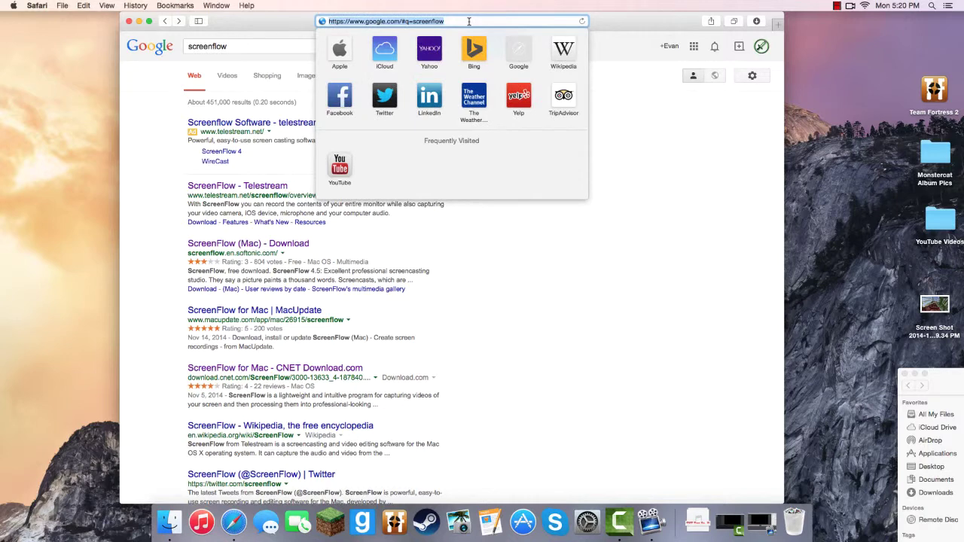
text(cooltext.com)
key(Return)
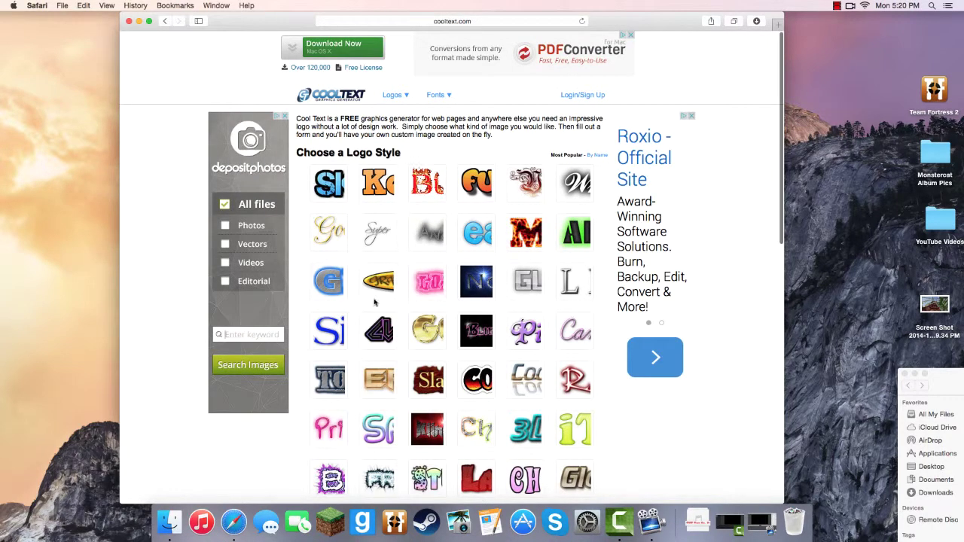
Scroll through Cool Text's 'Choose a Logo Style' gallery.
scroll(725, 386, down, 10)
scroll(725, 386, up, 10)
scroll(723, 380, down, 9)
mouse_move(500, 278)
scroll(688, 268, up, 10)
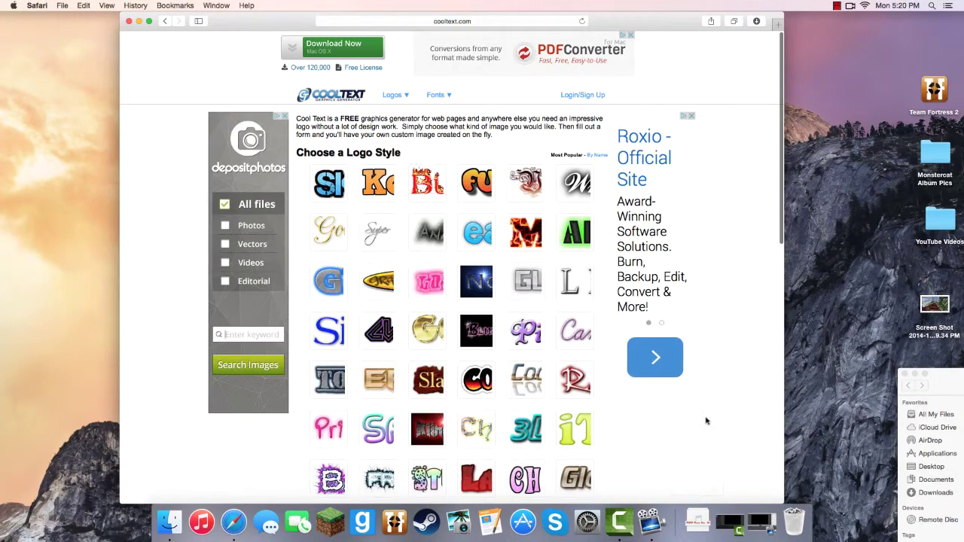
scroll(723, 429, down, 5)
scroll(735, 439, down, 8)
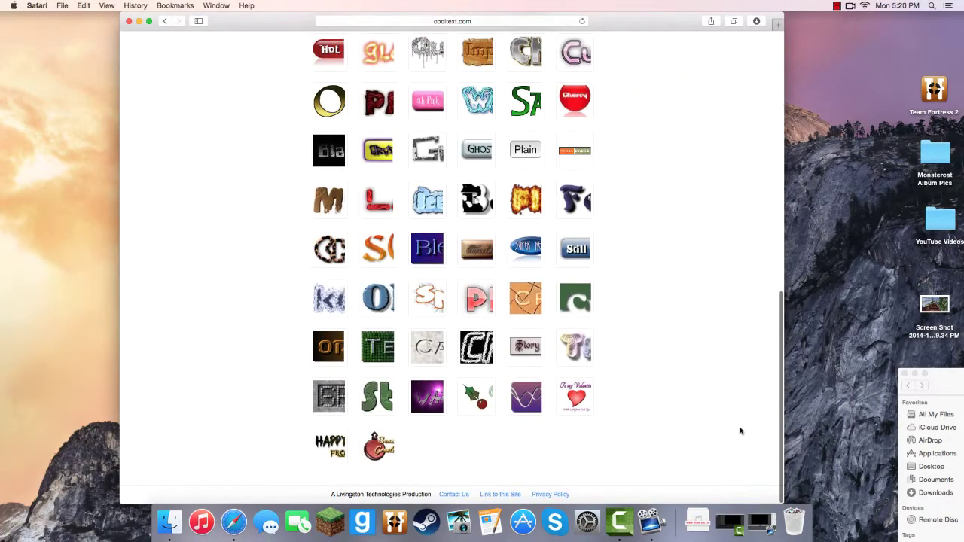
scroll(740, 428, up, 12)
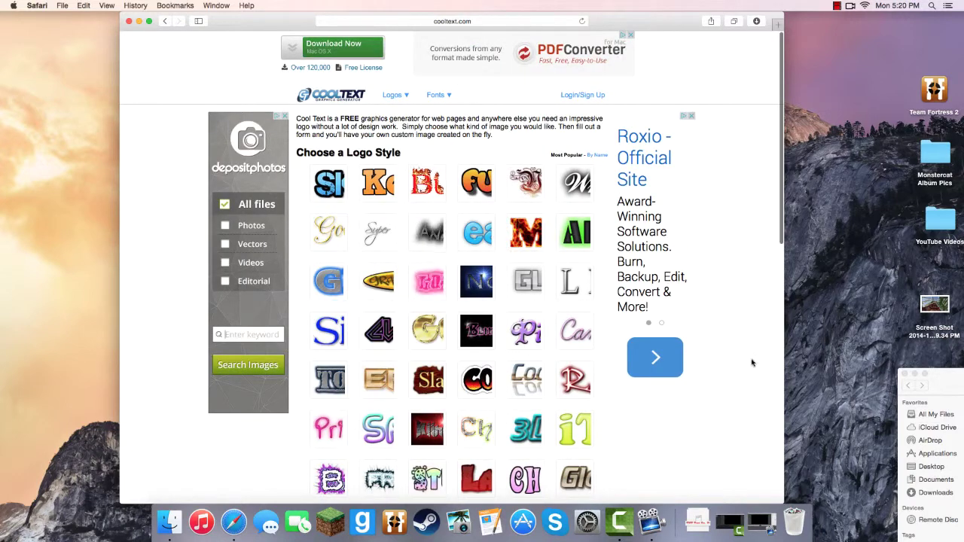
Pick the orange Keen logo style with logo text 'Test' at text size 300.
click(378, 185)
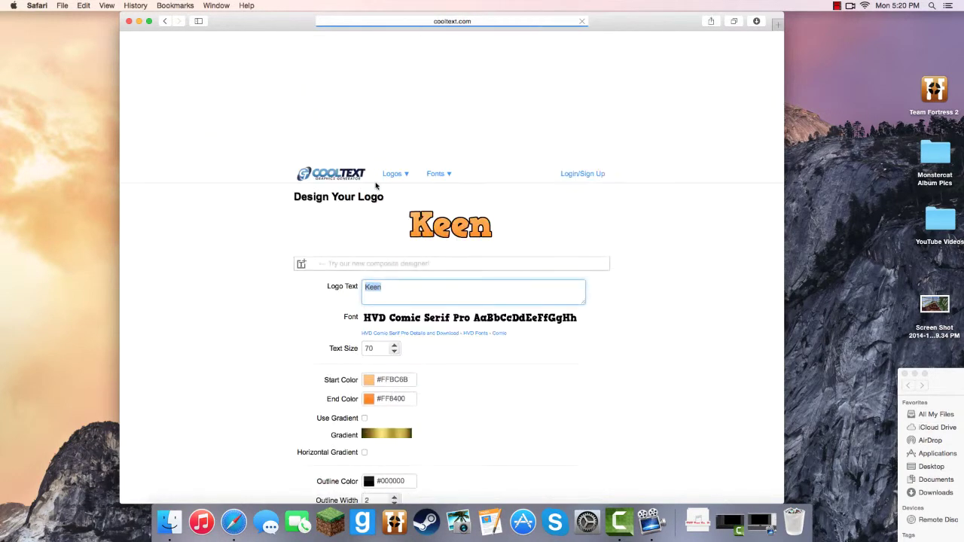
scroll(443, 305, down, 2)
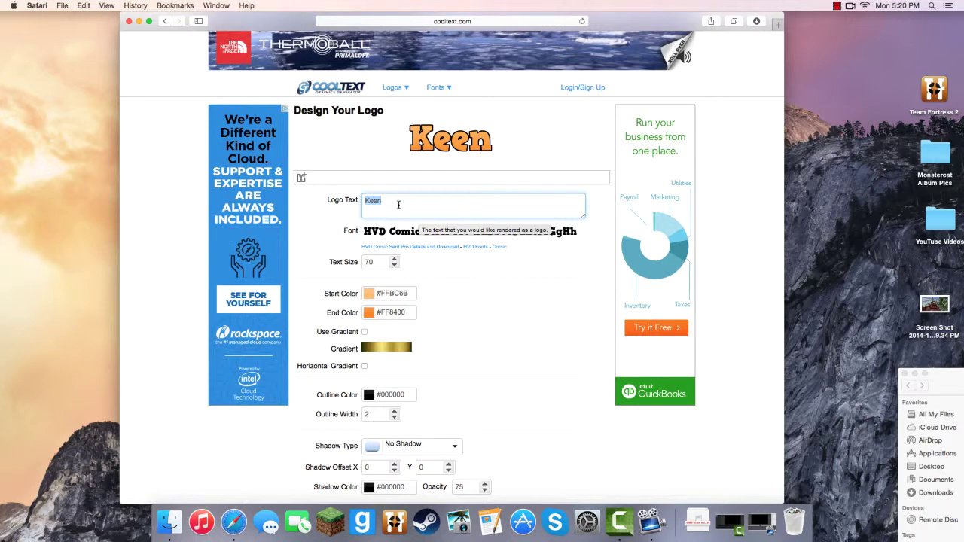
text(Thumba)
key(BackSpace)
key(BackSpace)
key(BackSpace)
key(BackSpace)
key(BackSpace)
key(BackSpace)
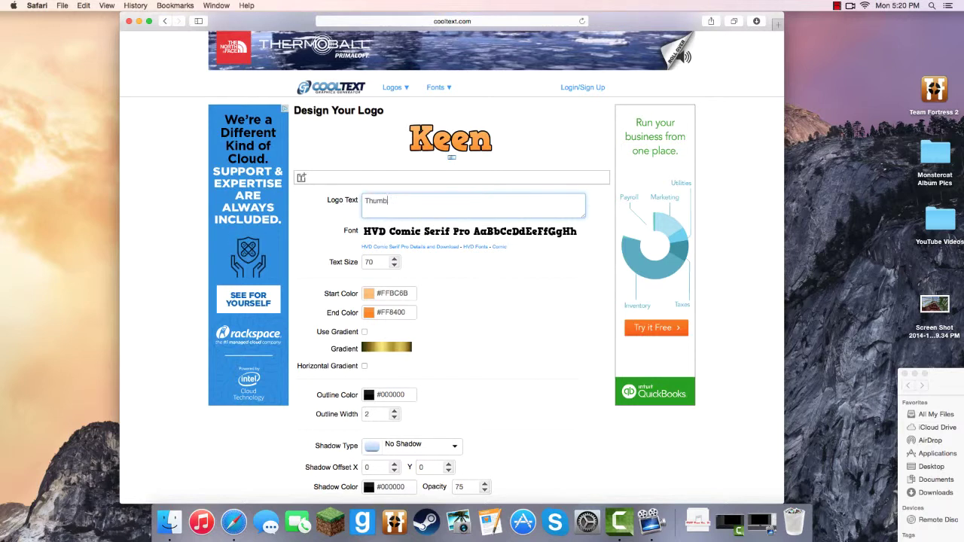
text(Test)
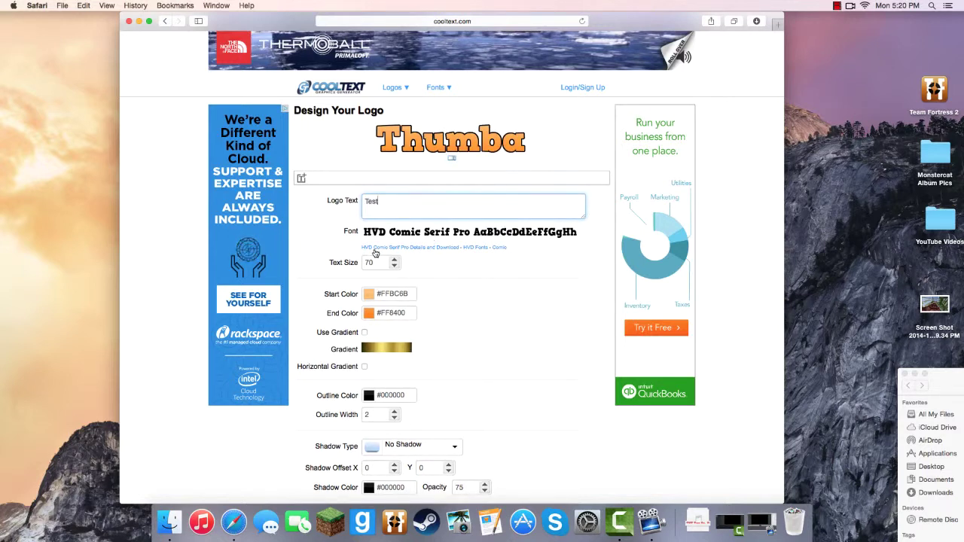
click(395, 266)
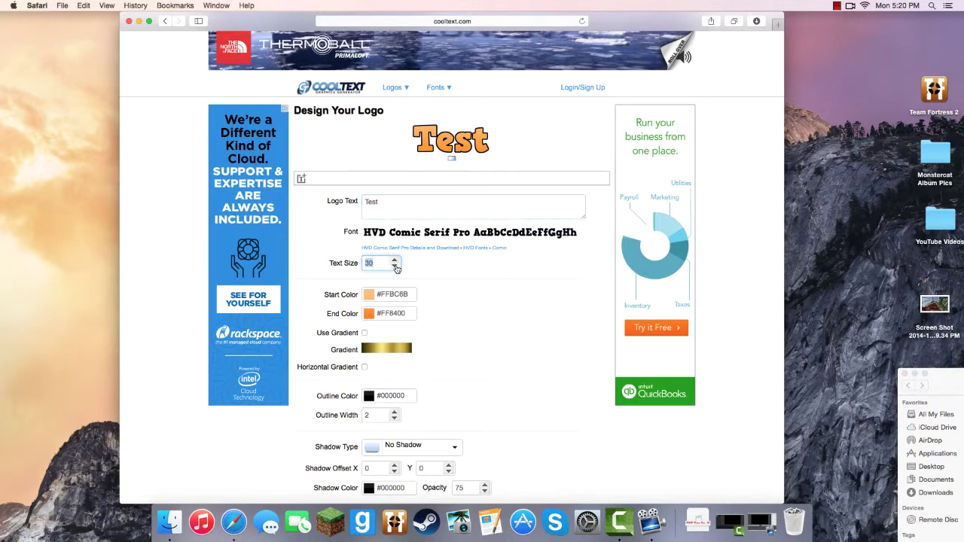
text(3)
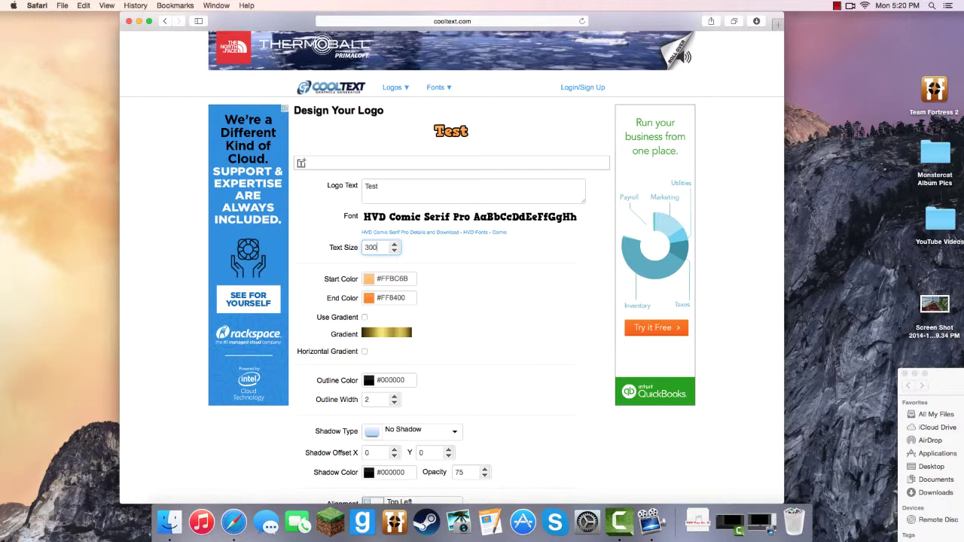
click(480, 274)
Set the logo gradient to run from yellow #FCDF00 to green #51FF00.
scroll(467, 299, down, 3)
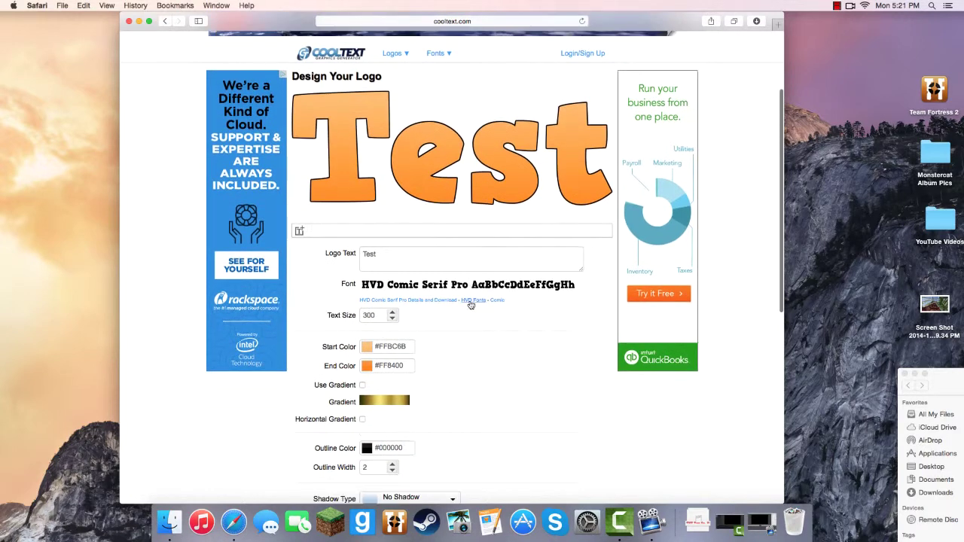
click(407, 316)
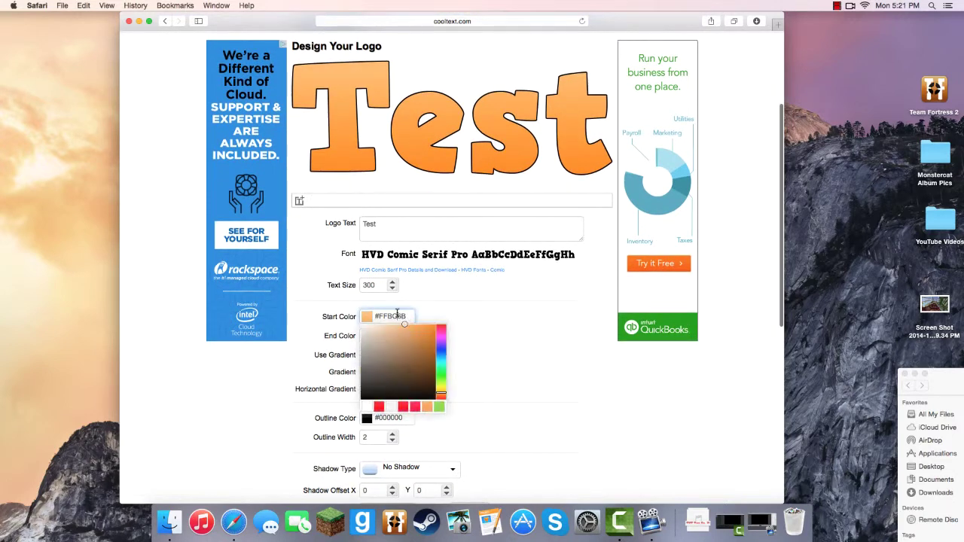
mouse_move(404, 324)
mouse_down()
mouse_move(381, 346)
mouse_move(384, 335)
mouse_move(436, 325)
mouse_up()
drag(440, 395, 454, 390)
click(498, 378)
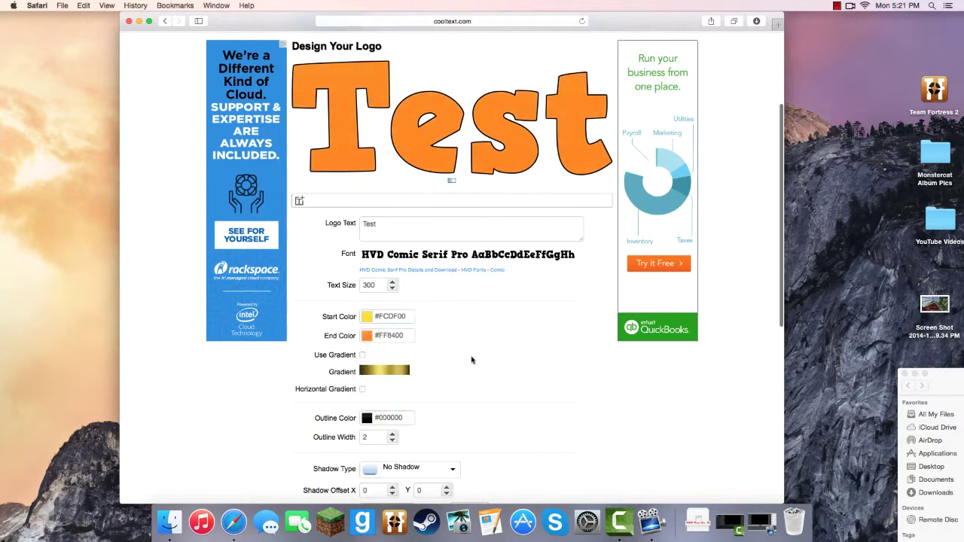
click(396, 335)
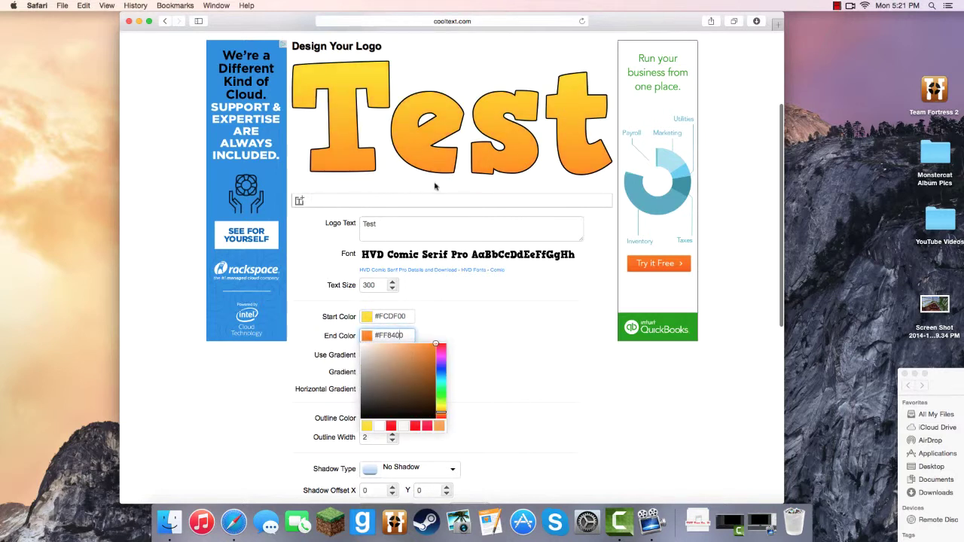
drag(441, 412, 440, 399)
click(474, 393)
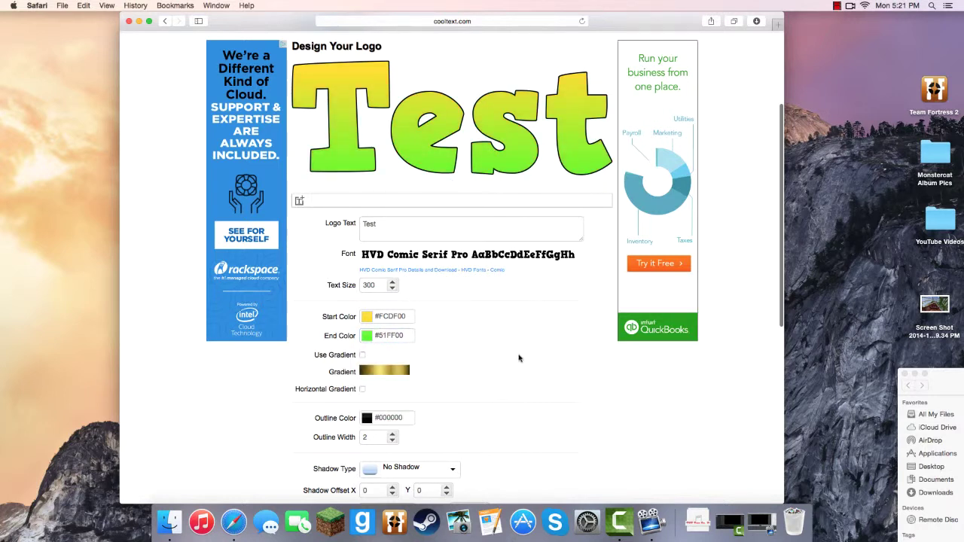
Keep the outline black #000000 and confirm the shadow opacity value.
scroll(455, 313, down, 3)
scroll(401, 340, up, 1)
click(394, 361)
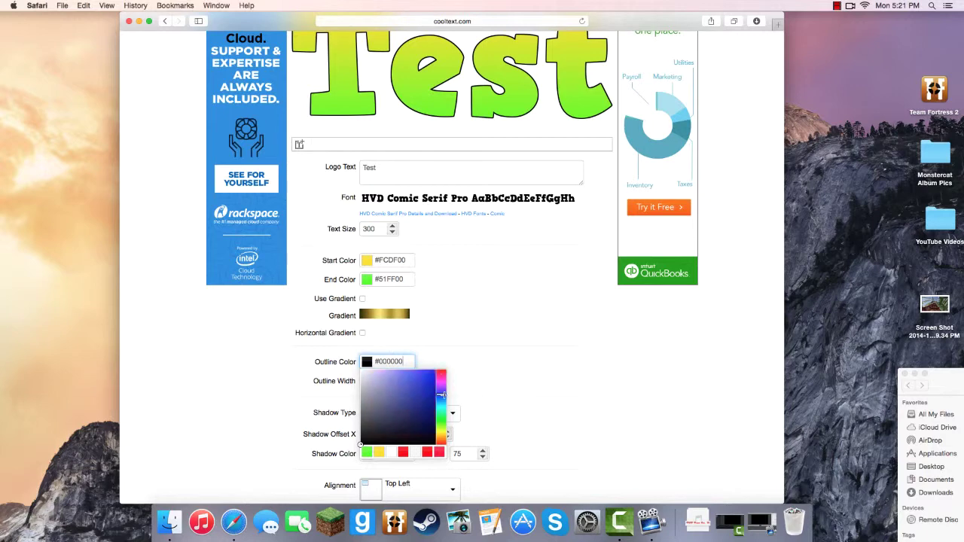
click(492, 363)
scroll(492, 363, up, 1)
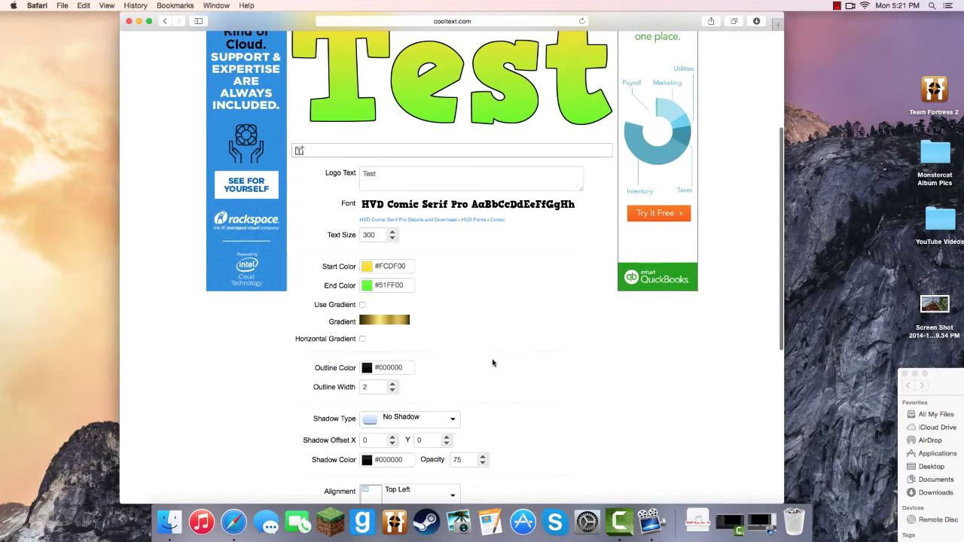
scroll(444, 377, up, 1)
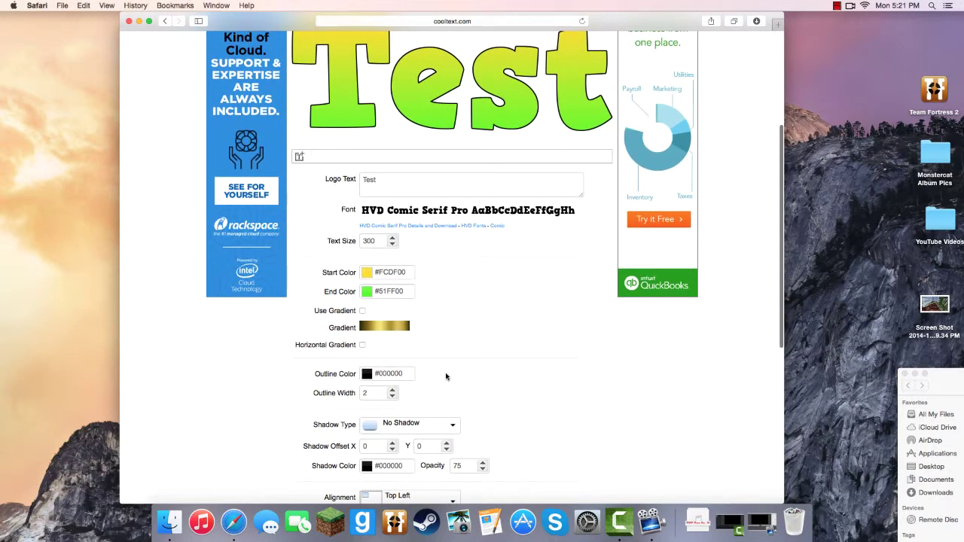
scroll(446, 376, down, 5)
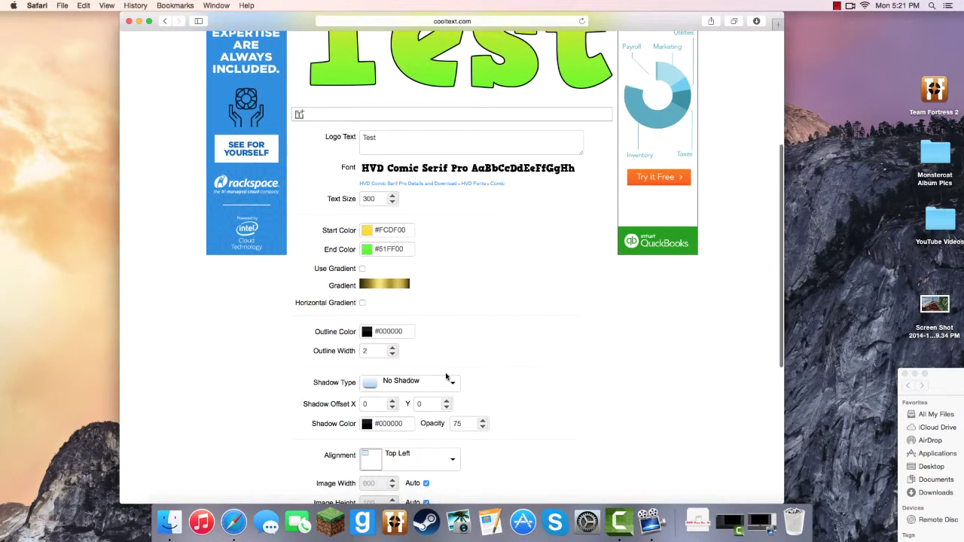
scroll(445, 376, down, 2)
scroll(467, 302, up, 2)
drag(465, 247, 446, 249)
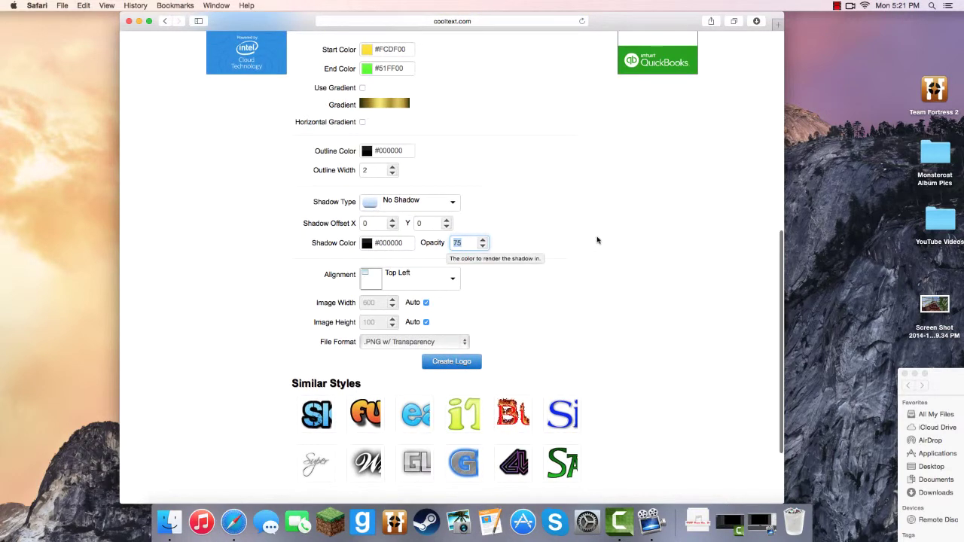
key(Return)
scroll(517, 301, down, 1)
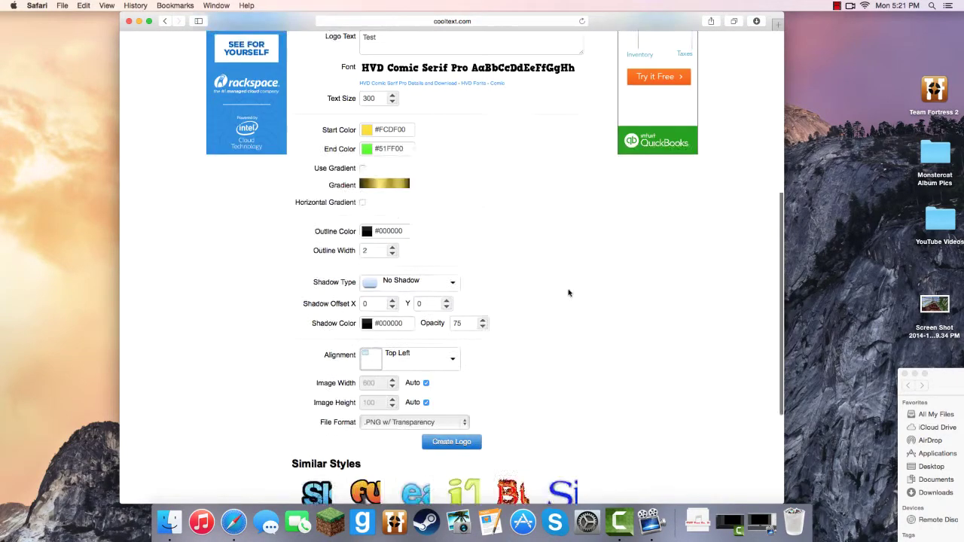
Create the logo, confirm cooltext1815268737.png arrived in Downloads, and start a new tab.
click(466, 262)
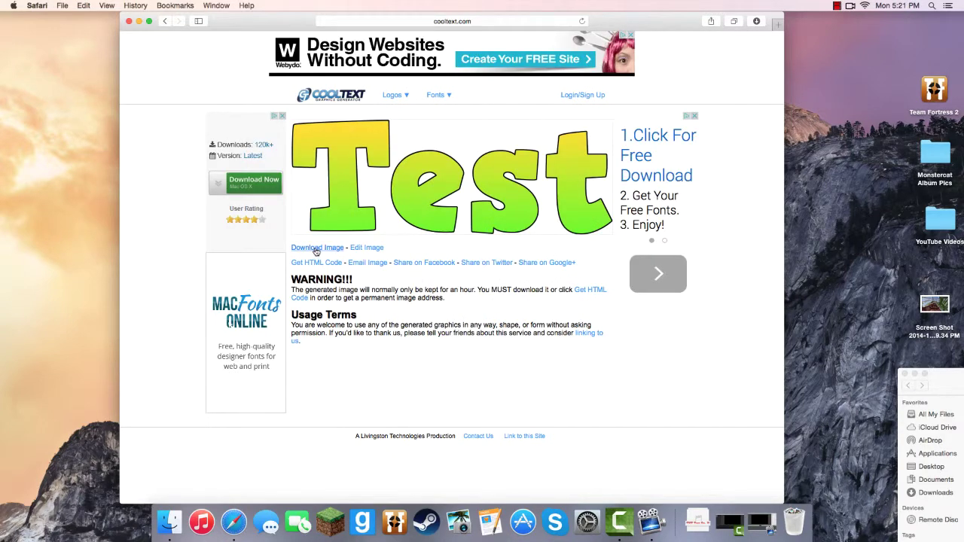
click(697, 521)
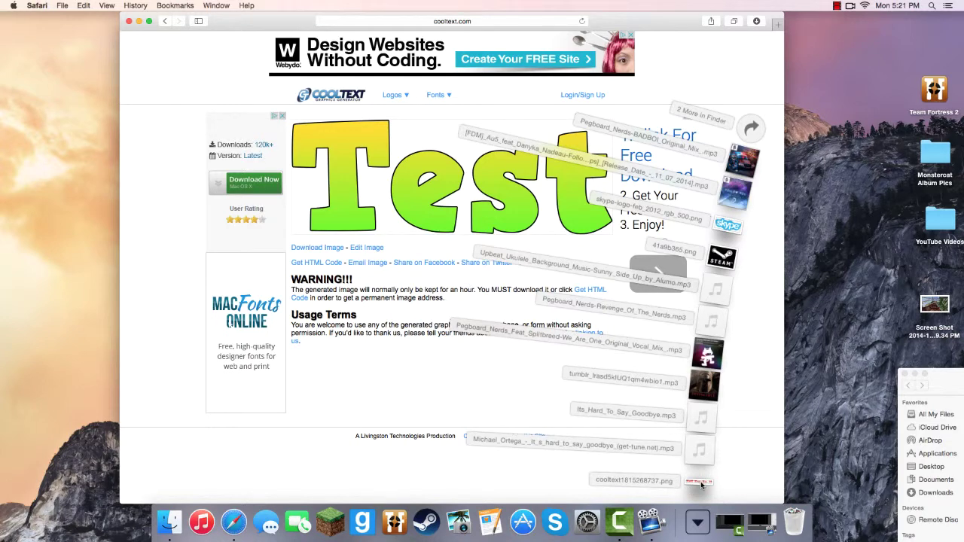
click(697, 525)
click(693, 522)
click(691, 522)
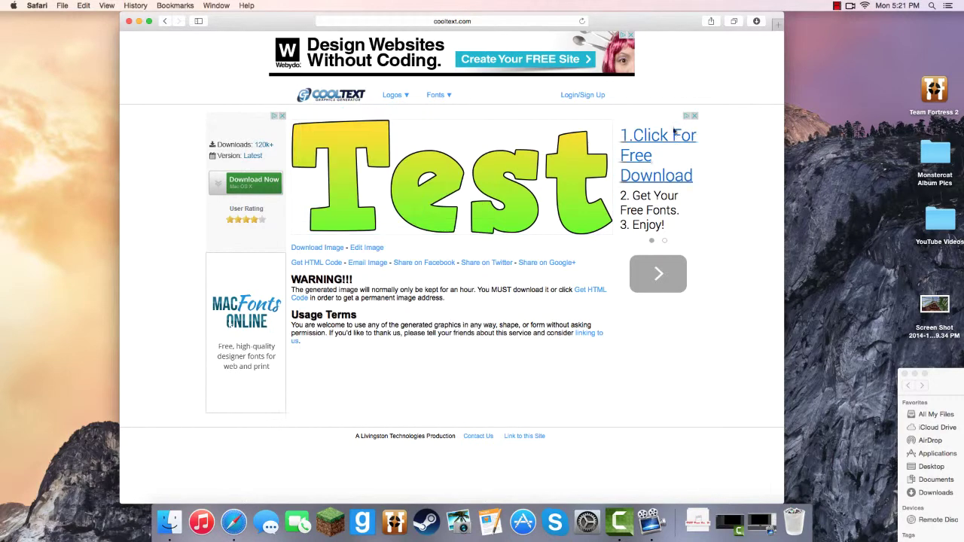
click(777, 25)
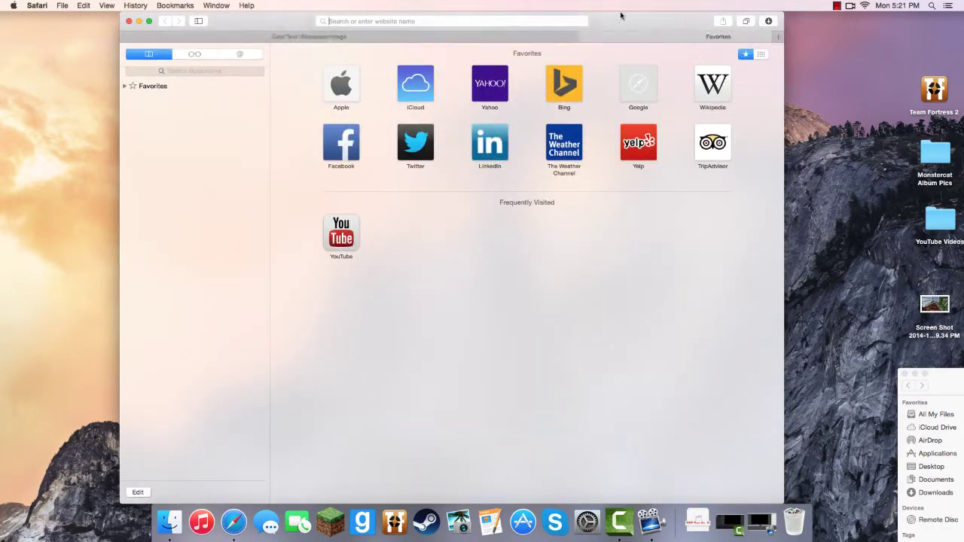
Close the Cool Text tab and go to google.com.
click(125, 36)
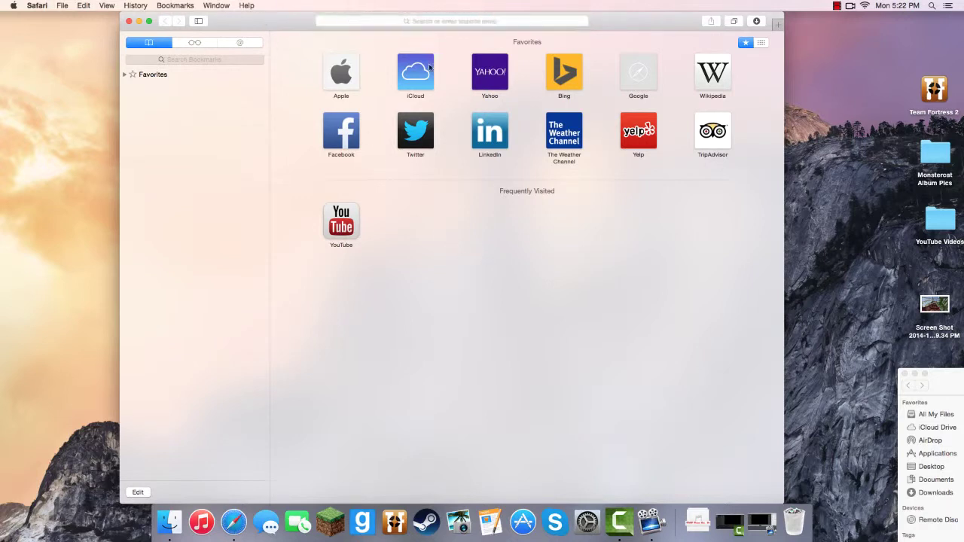
text(google.c)
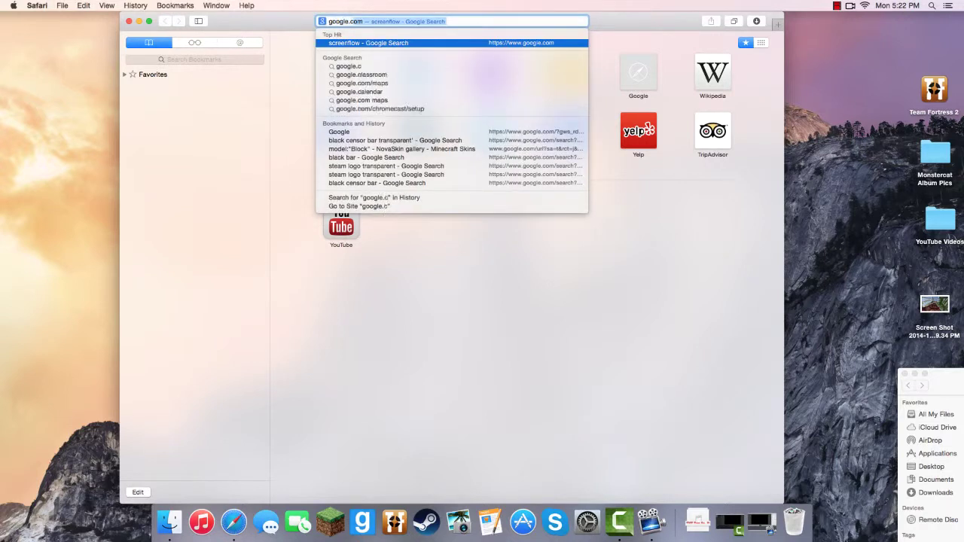
key(Return)
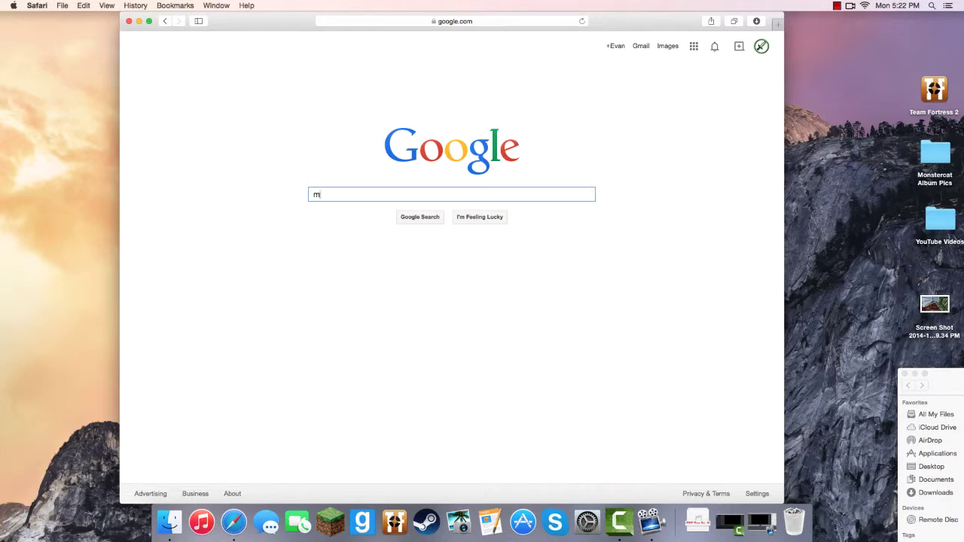
Search Google Images for 'minecraft logo transparent'.
text(minecraft)
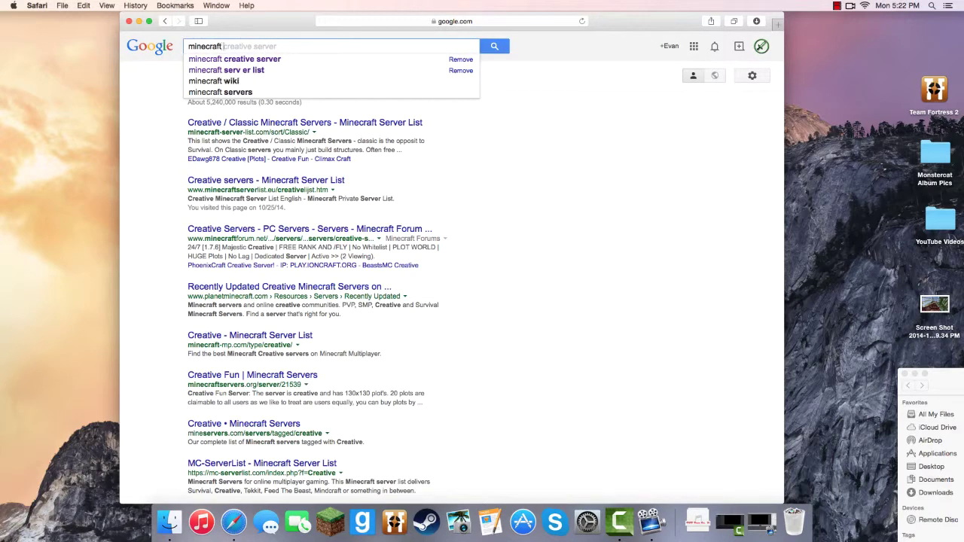
text( logo )
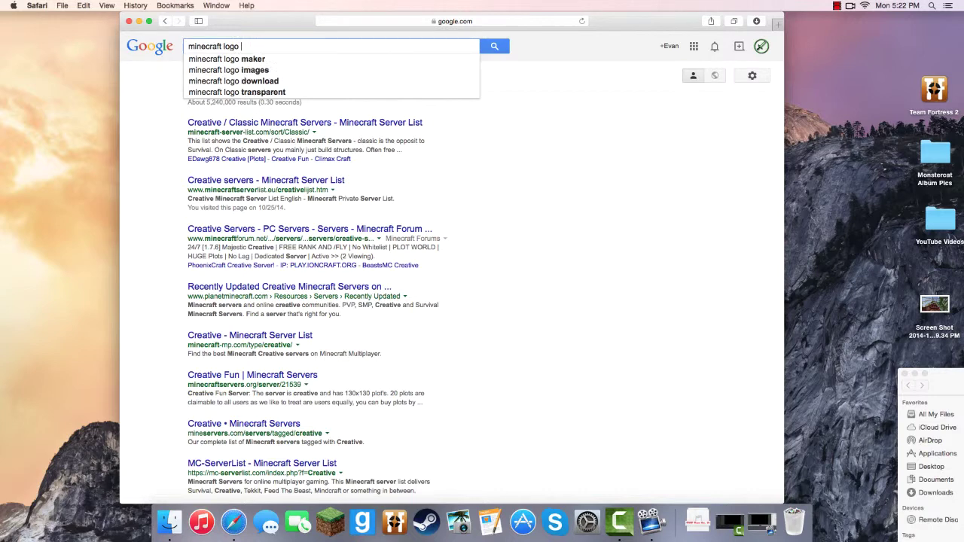
text(tra)
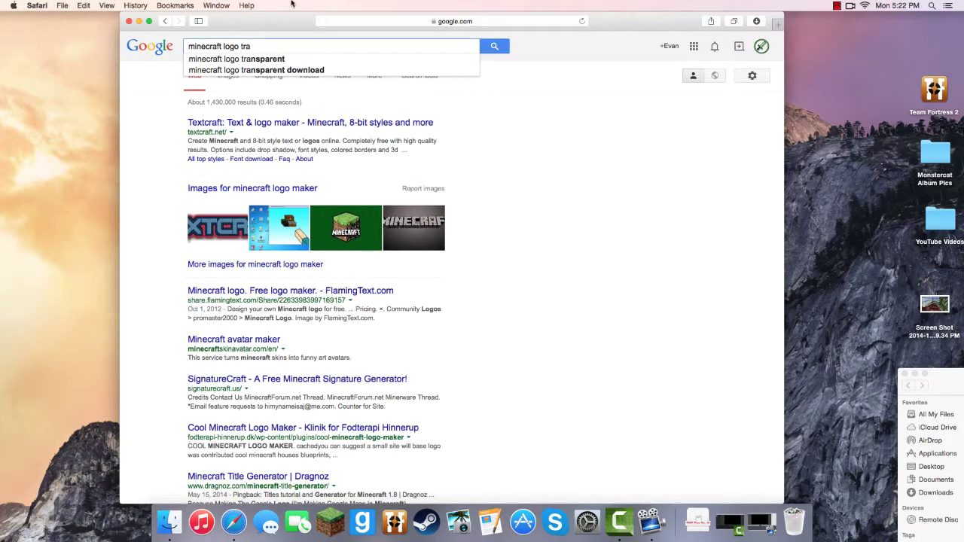
click(287, 61)
click(230, 76)
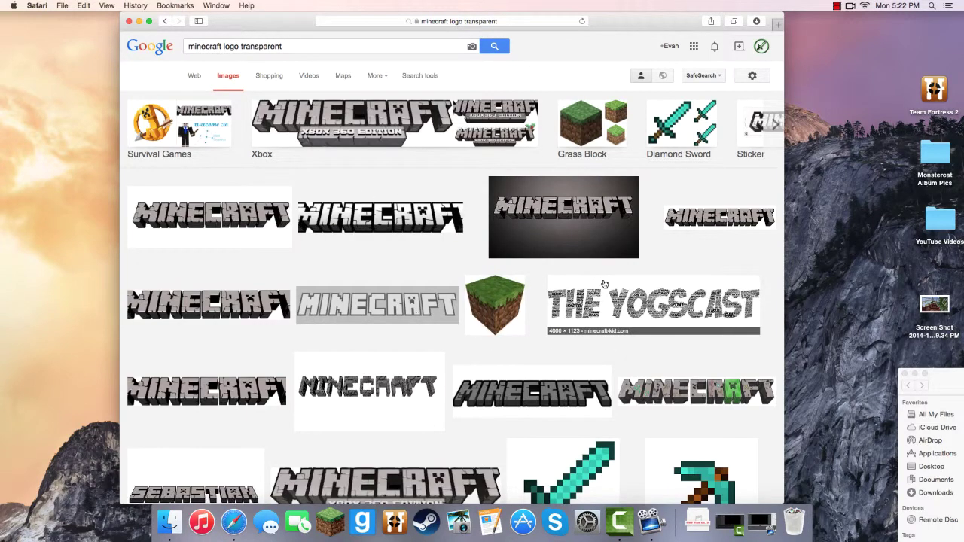
Preview the green-letter Minecraft logo result, then close it.
scroll(616, 280, down, 1)
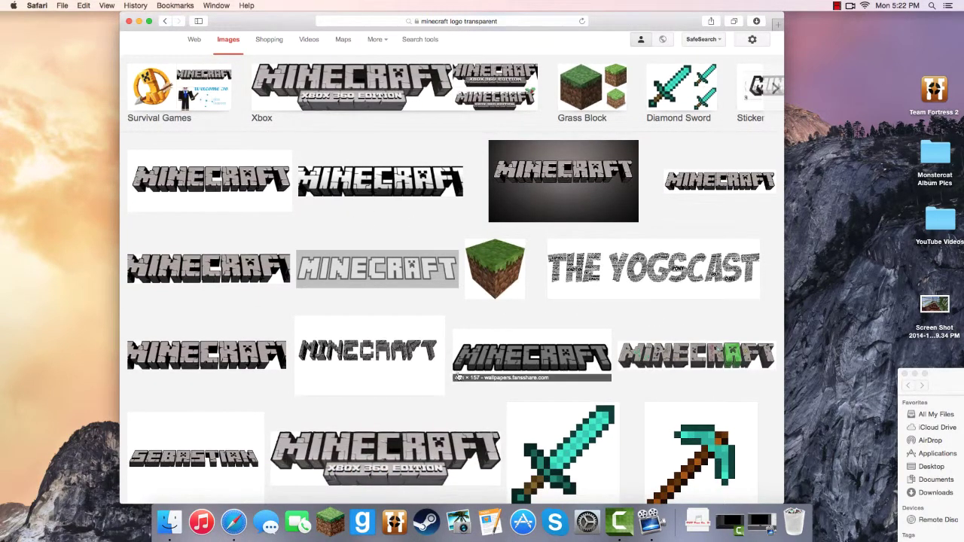
click(706, 350)
click(766, 164)
scroll(745, 256, up, 3)
Download the first transparent Minecraft logo as a PNG and confirm it in Downloads.
click(268, 89)
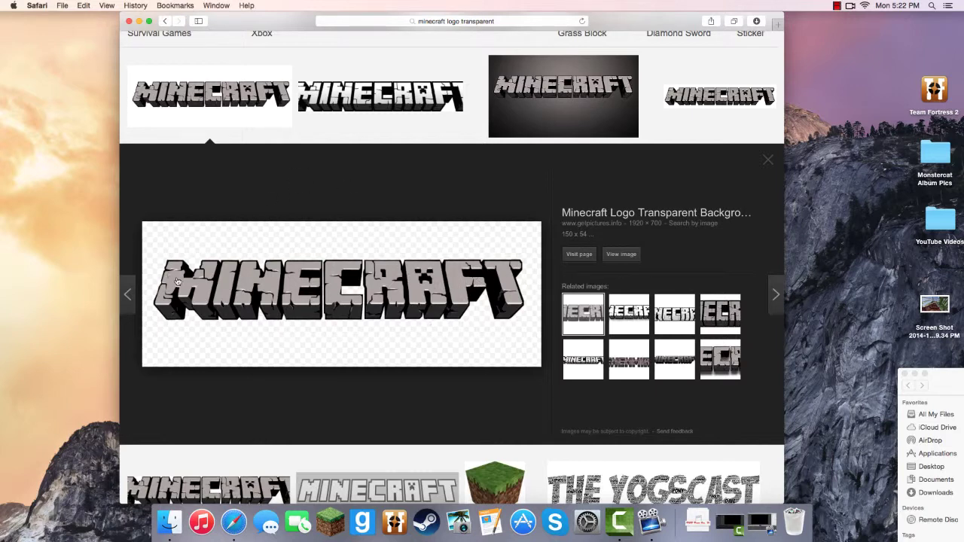
right_click(409, 286)
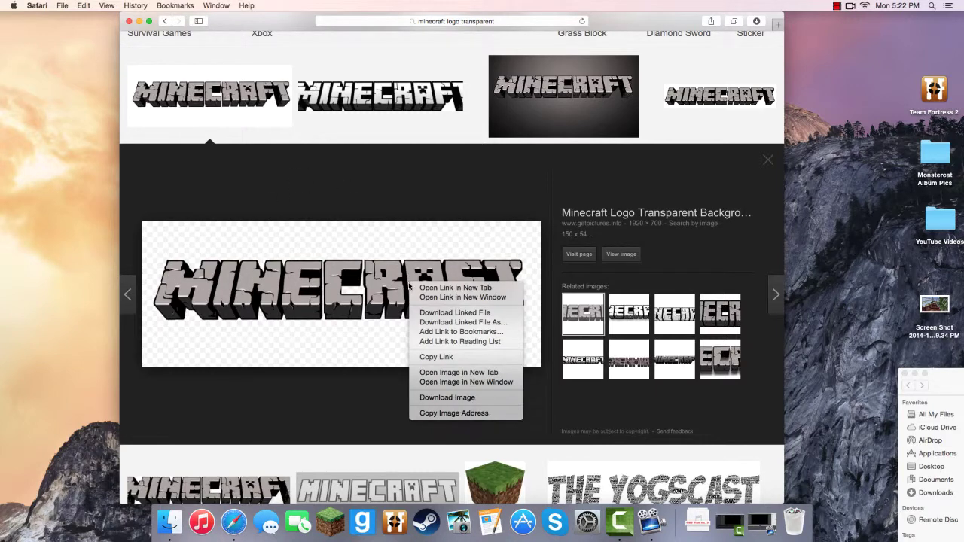
click(467, 397)
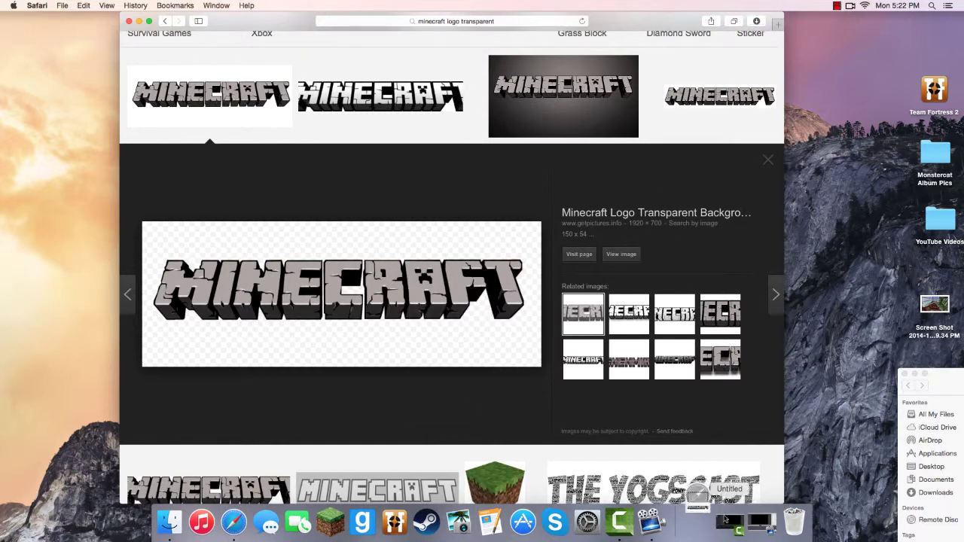
click(706, 529)
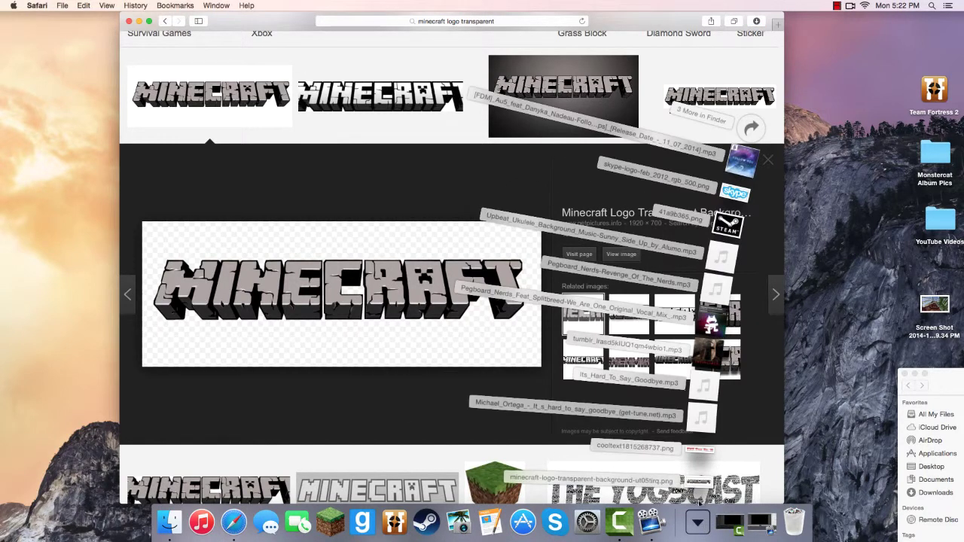
click(701, 522)
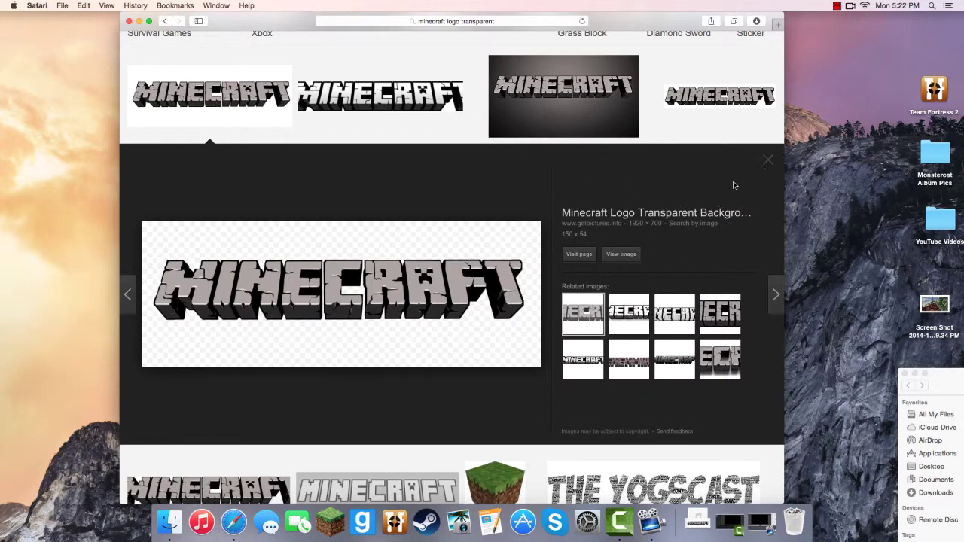
key(Escape)
scroll(707, 204, up, 3)
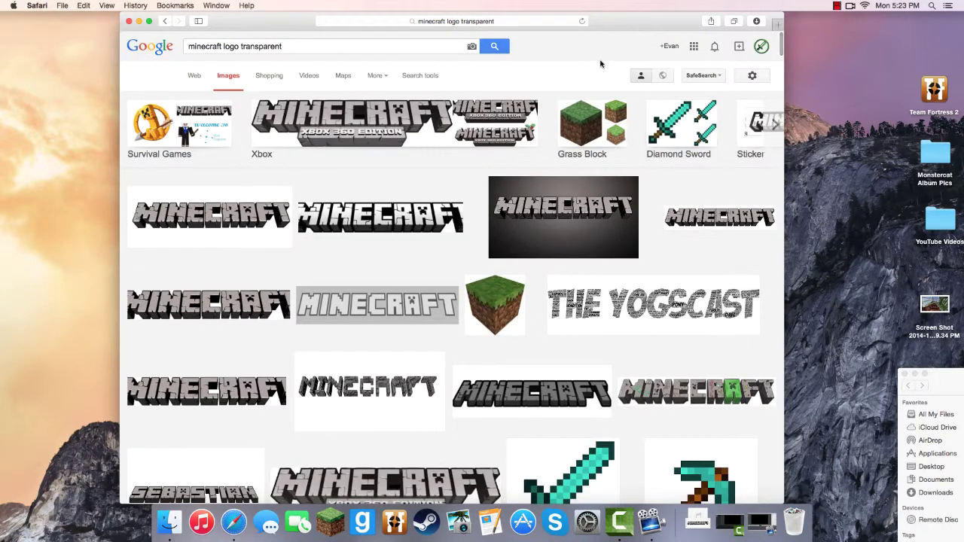
Replace the search with 'wallpaper' and browse the image results.
click(291, 49)
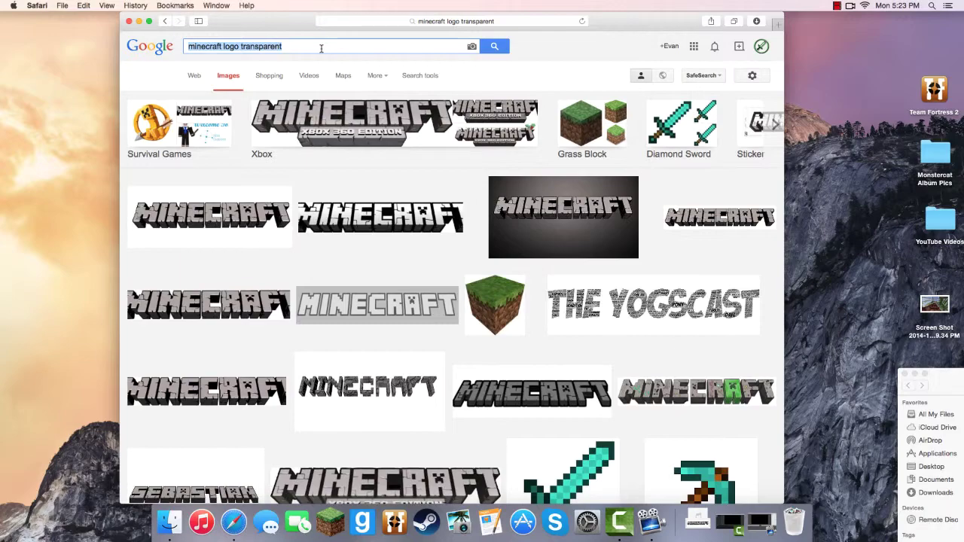
text(wallpaper)
key(Return)
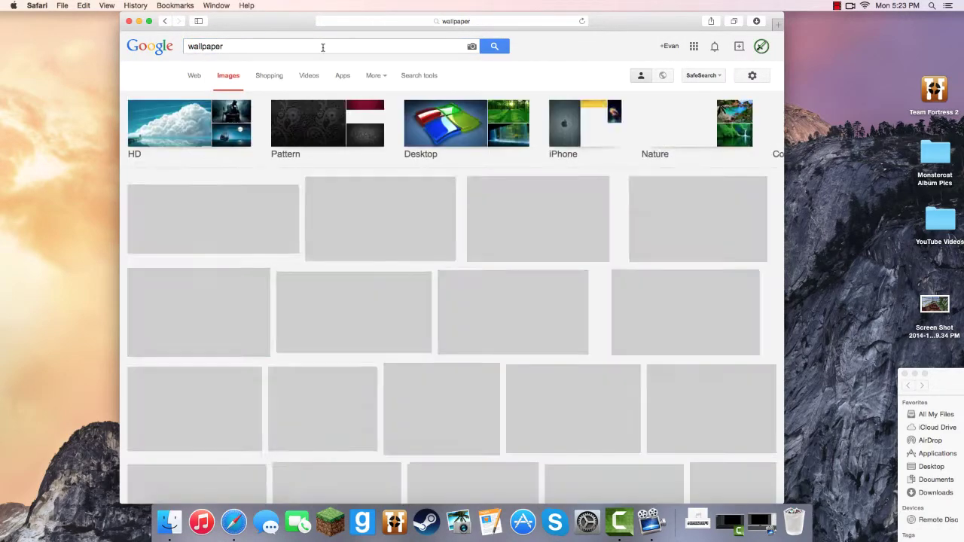
scroll(467, 280, down, 10)
scroll(467, 280, up, 8)
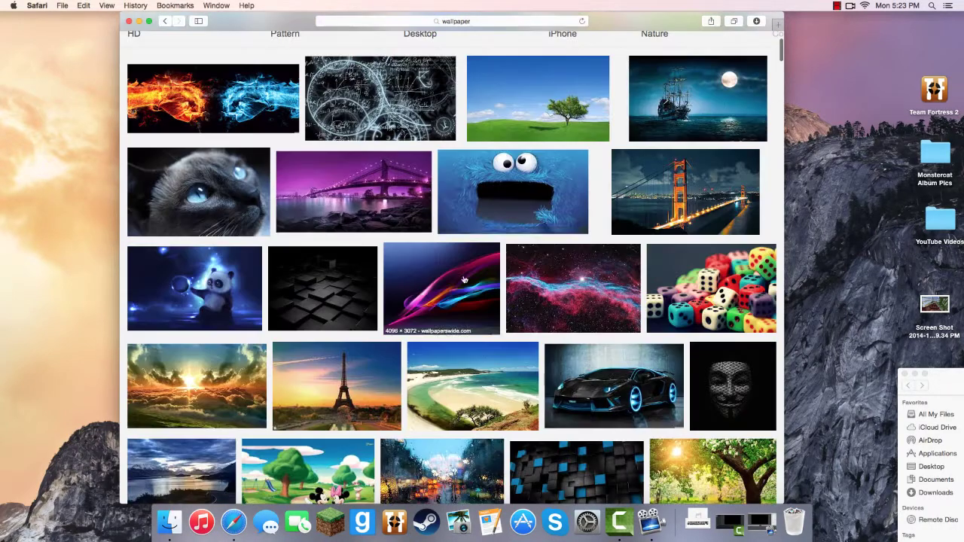
scroll(599, 254, up, 3)
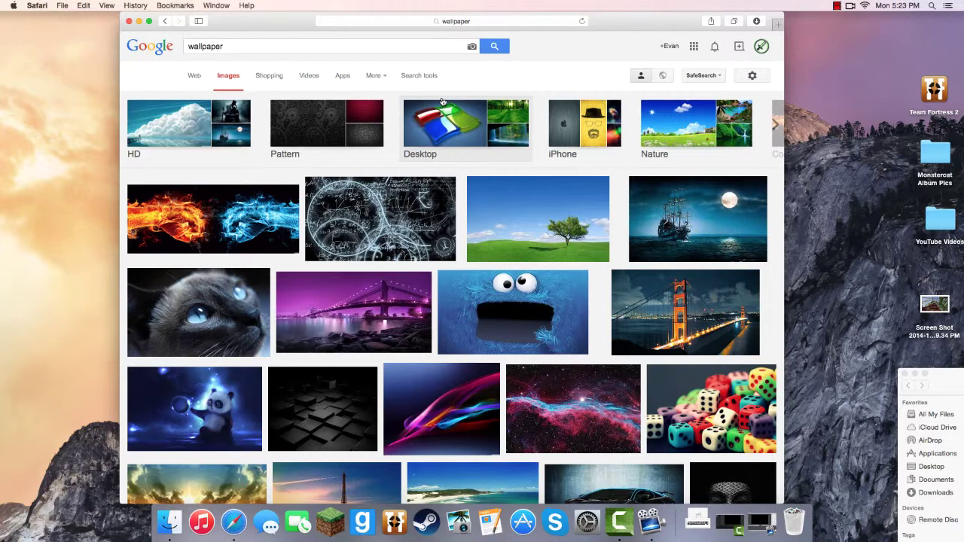
scroll(533, 219, down, 4)
scroll(533, 219, up, 4)
Preview the lone tree on green hill wallpaper, then close it.
click(529, 223)
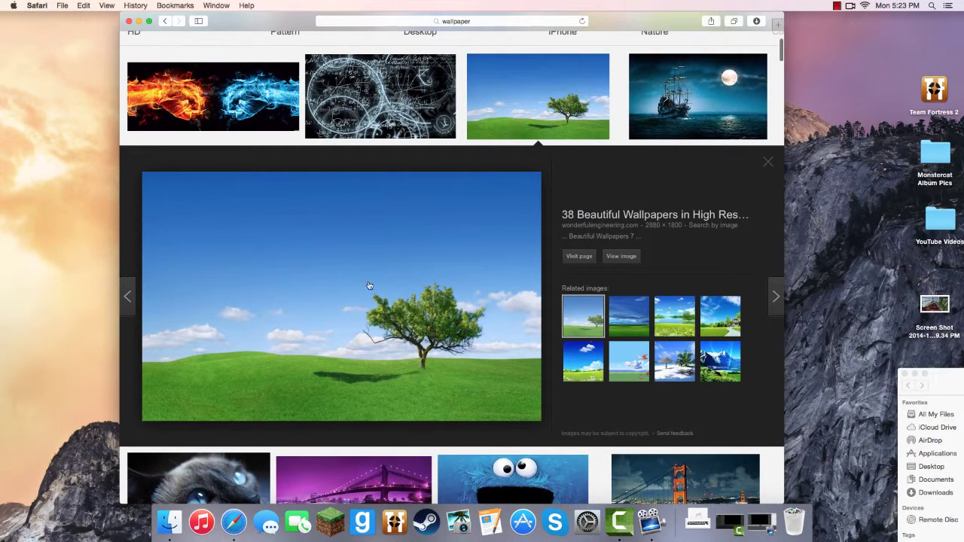
click(767, 162)
scroll(670, 221, up, 3)
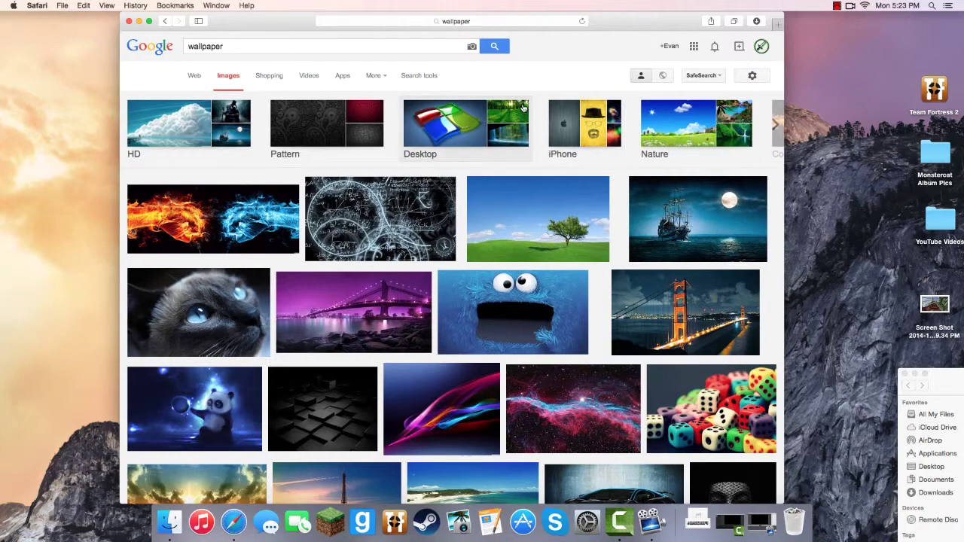
Minimize Safari and Camtasia 2, bringing ScreenFlow's empty Untitled project to the front.
click(138, 21)
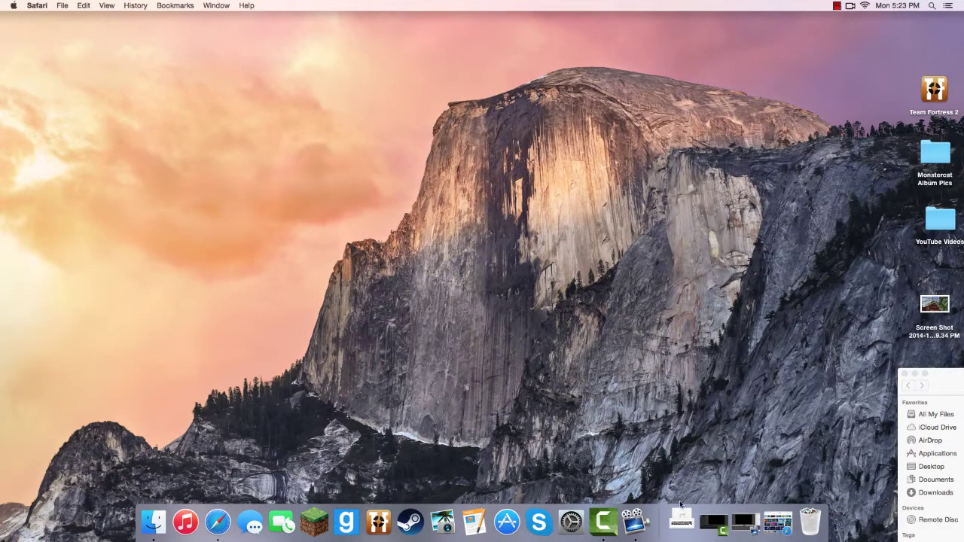
click(705, 533)
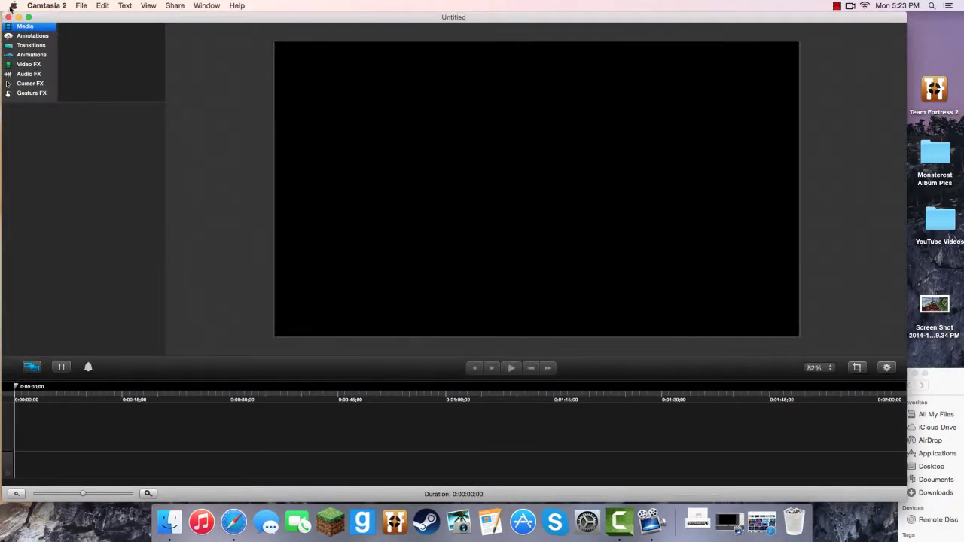
click(18, 17)
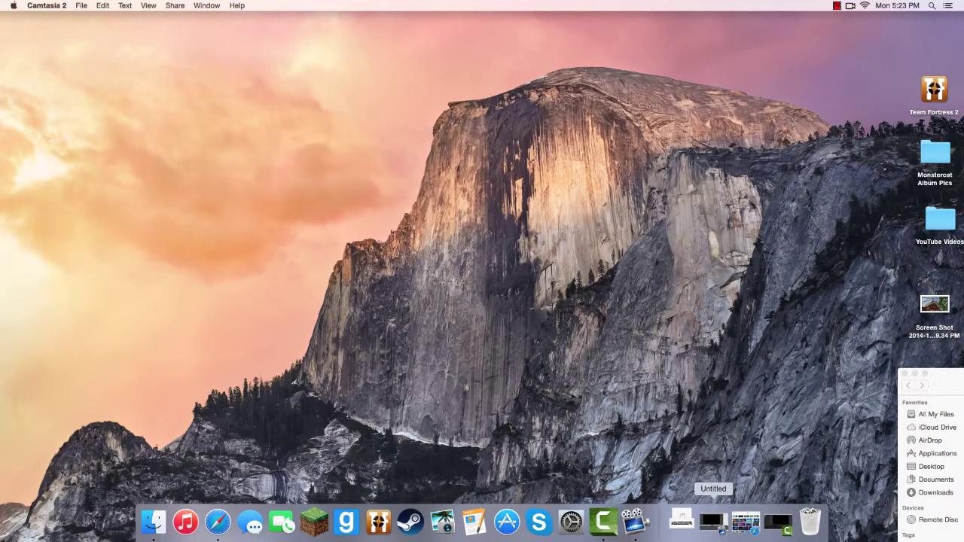
click(634, 521)
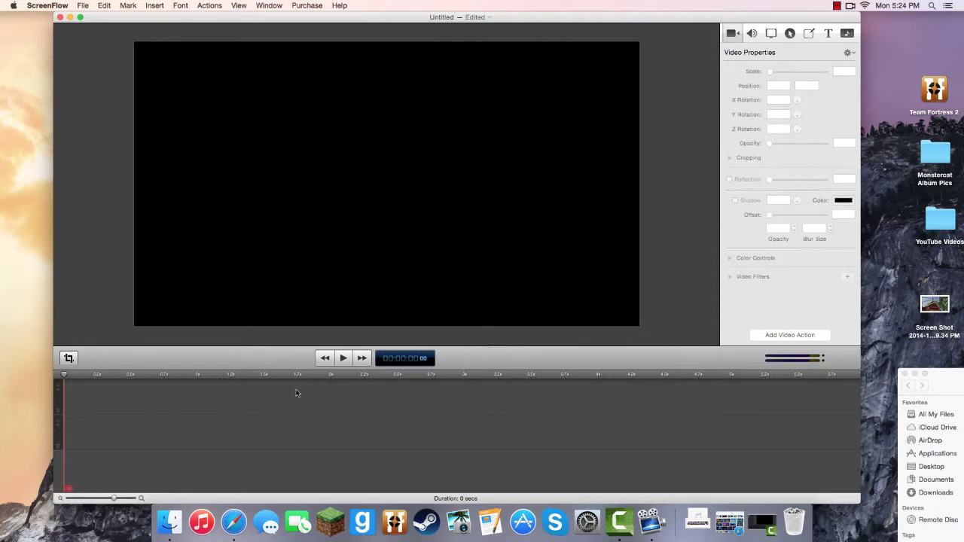
Add photo.jpg.png, then 125%!!!!.png on a second track, from the YouTube Videos folder.
click(940, 221)
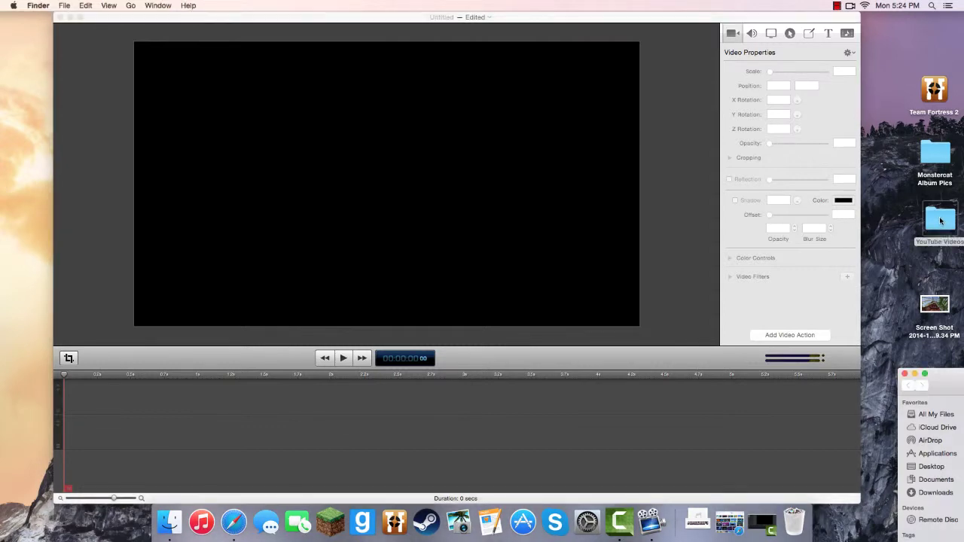
drag(956, 397, 723, 127)
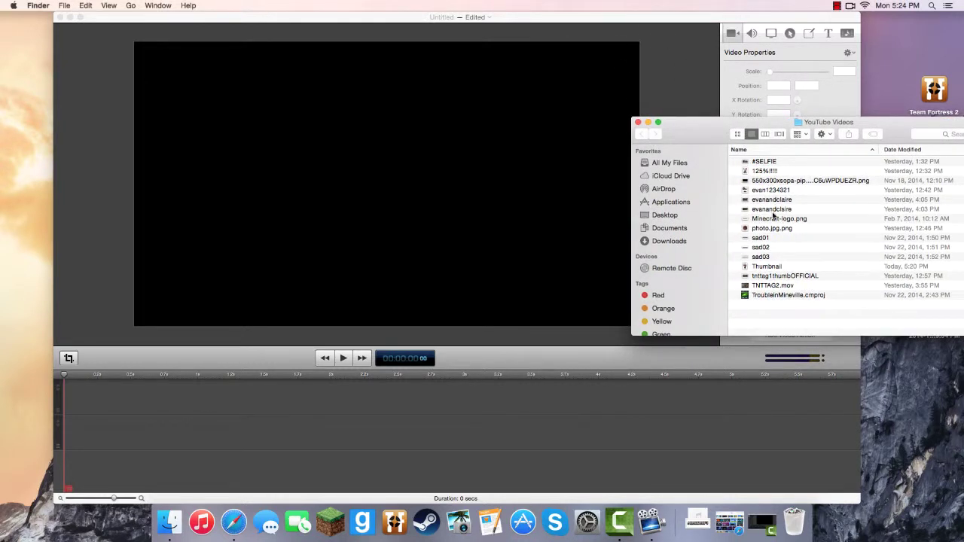
drag(772, 230, 101, 426)
click(101, 426)
click(892, 199)
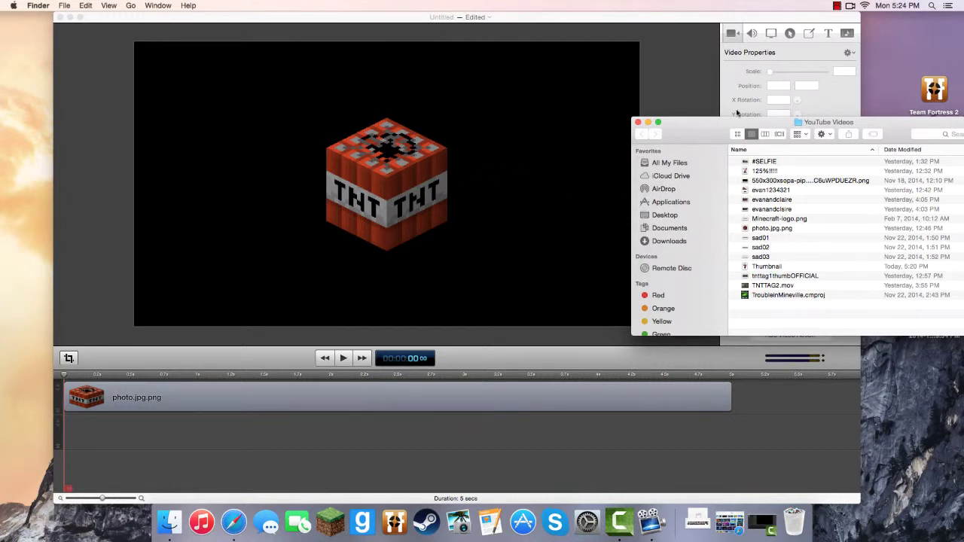
drag(763, 173, 141, 442)
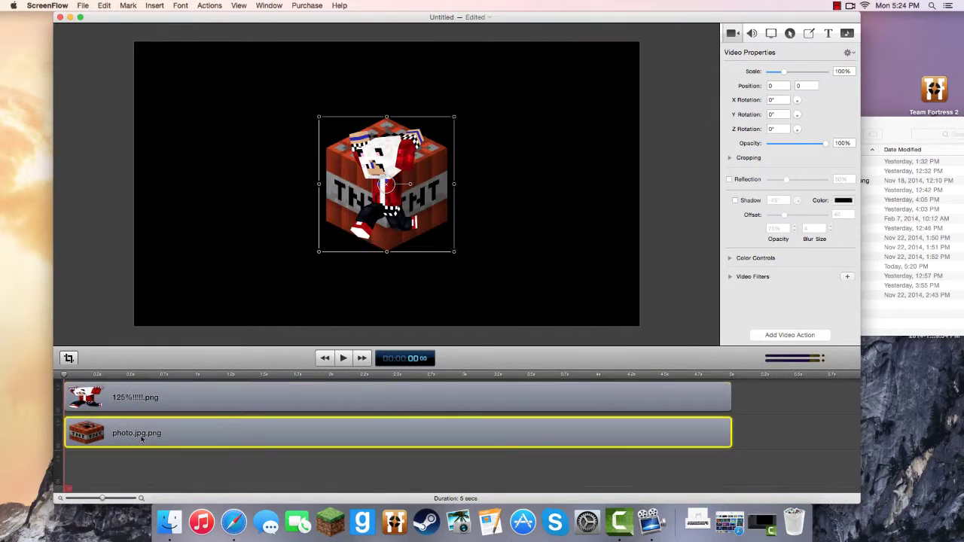
Select the character clip and enter a new scale in Video Properties.
click(158, 467)
click(382, 180)
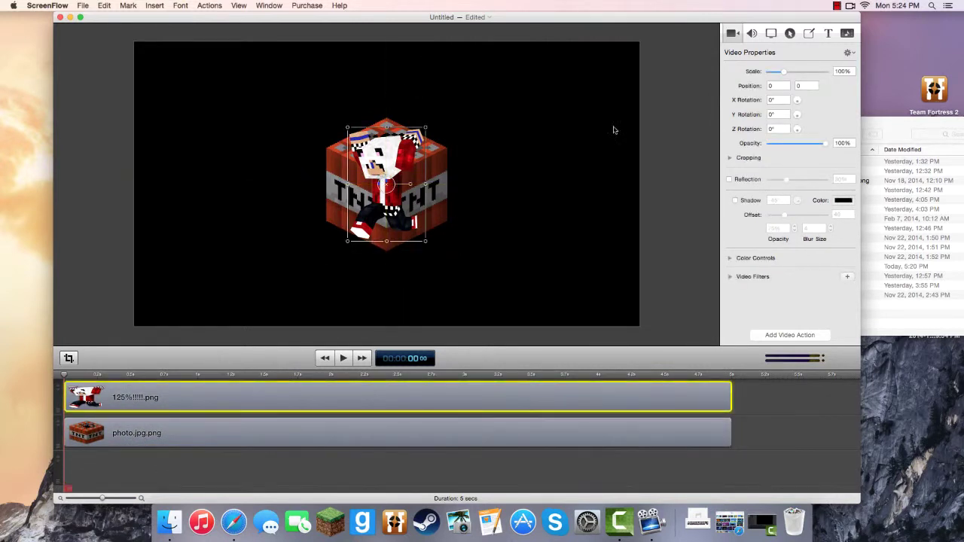
click(840, 70)
text(125)
key(Return)
click(796, 442)
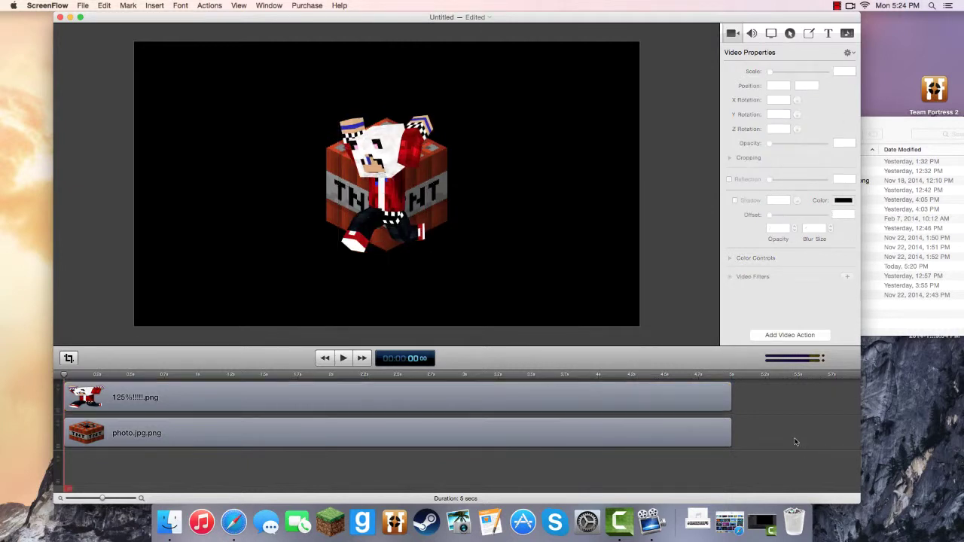
Reselect the character and retype its scale as 125.
click(397, 169)
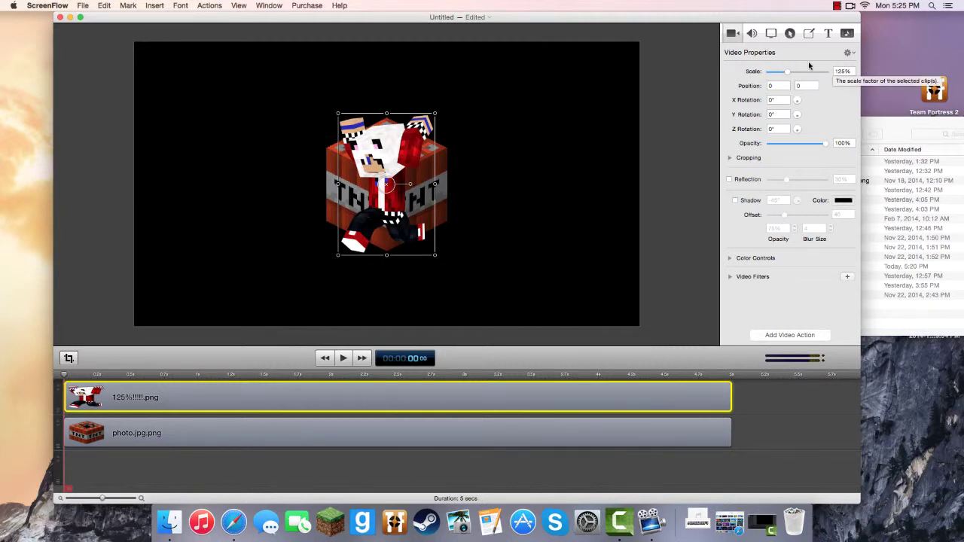
mouse_move(785, 70)
mouse_down()
mouse_move(823, 73)
mouse_move(772, 71)
mouse_move(785, 71)
mouse_up()
click(836, 71)
text(12)
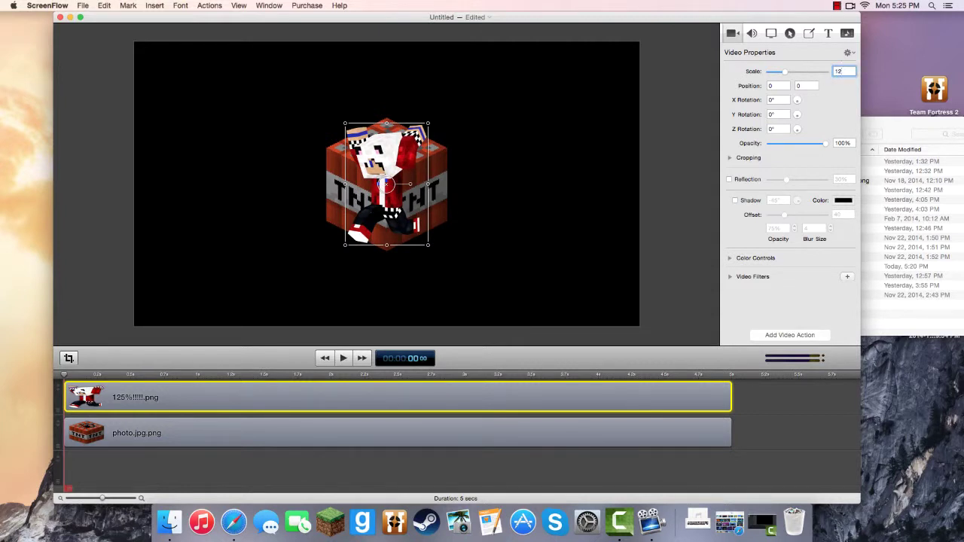
text(5)
key(Return)
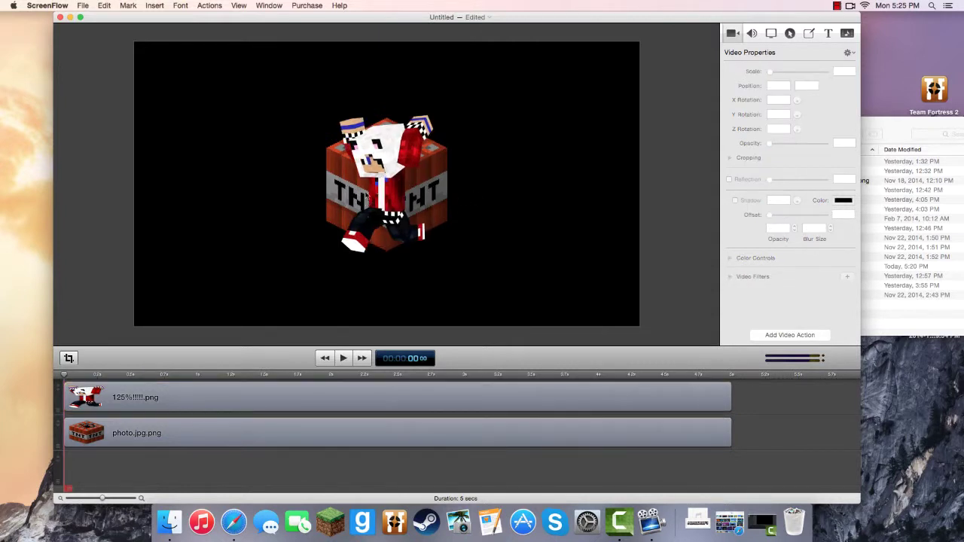
click(764, 411)
click(921, 329)
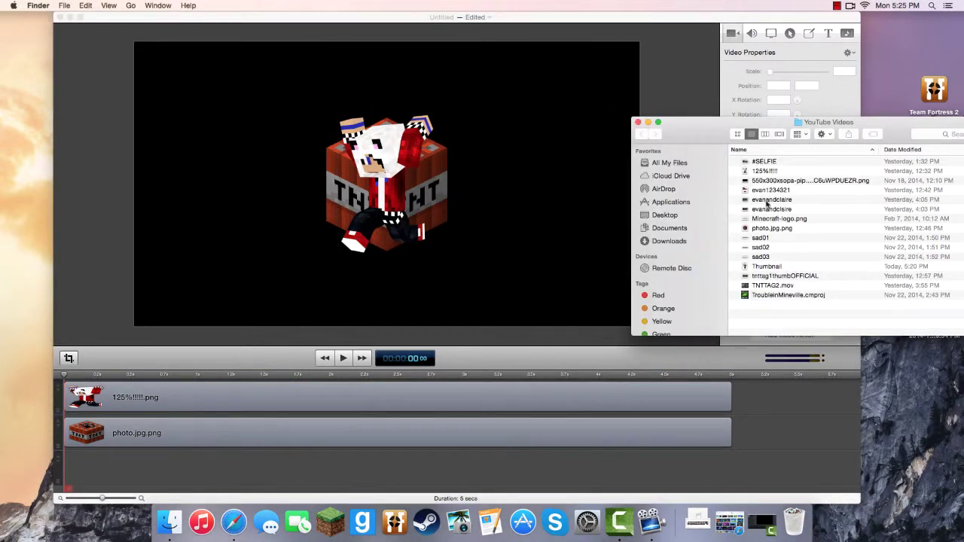
Add cooltext1815268737.png to the timeline and move the title to the frame's bottom.
click(697, 525)
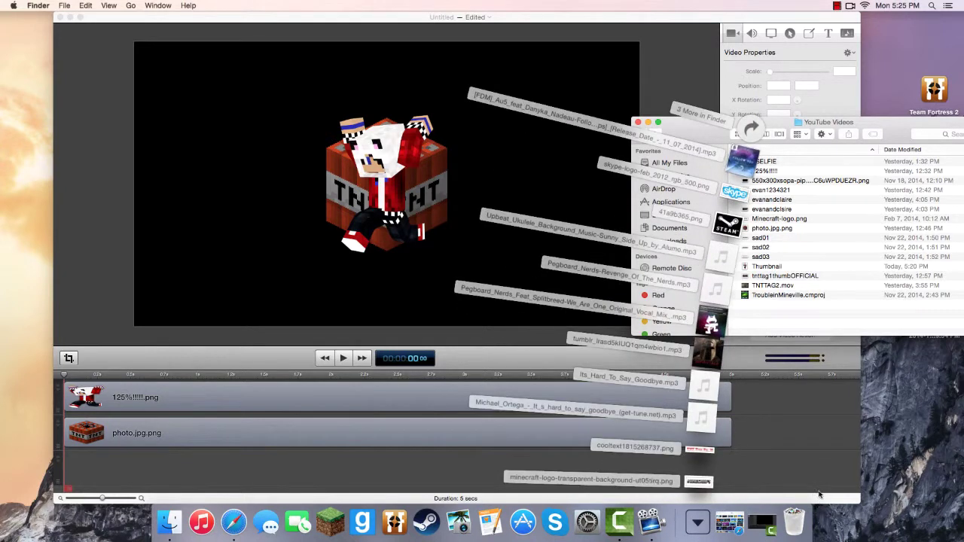
drag(700, 449, 154, 455)
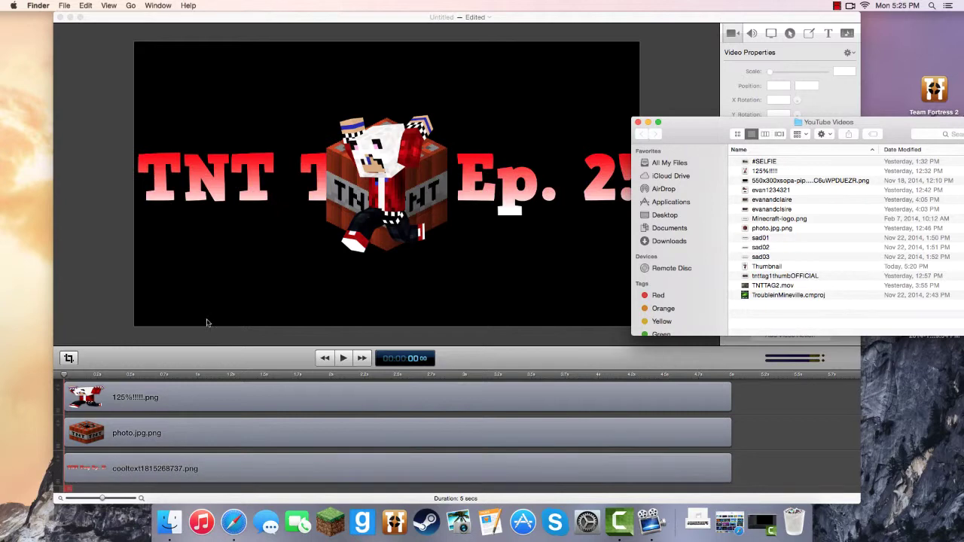
drag(734, 124, 963, 115)
click(568, 178)
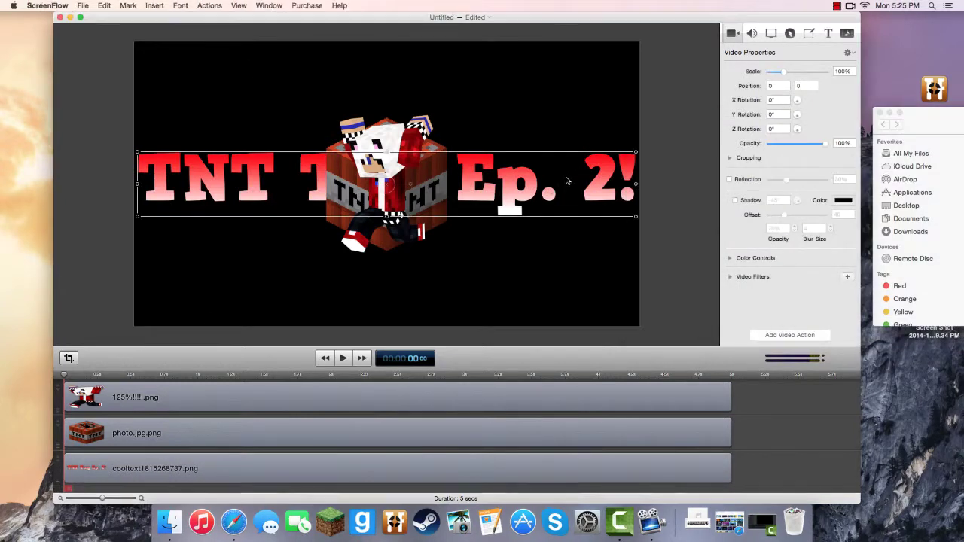
drag(540, 193, 540, 300)
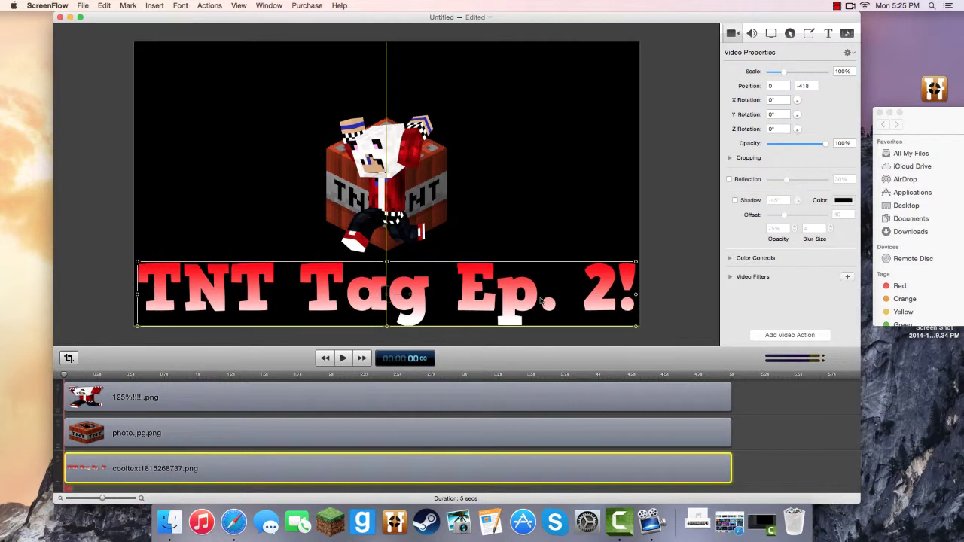
click(771, 419)
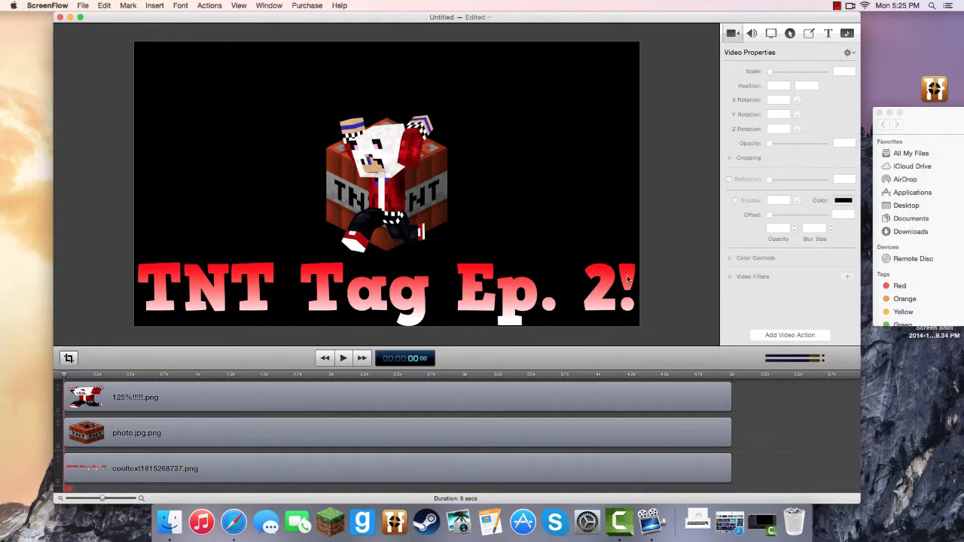
Select all canvas images, clear the selection, and reposition the YouTube Videos window.
click(945, 133)
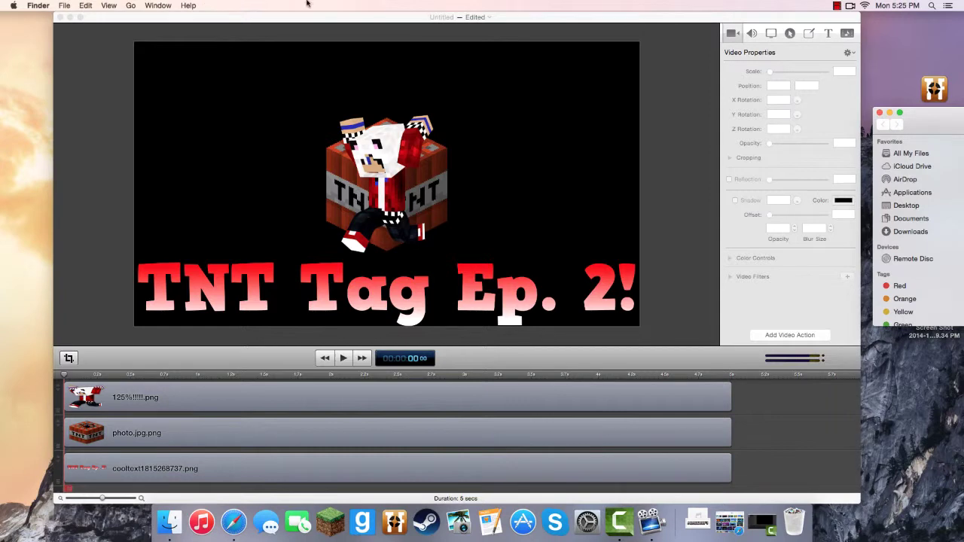
drag(657, 98, 185, 273)
click(125, 155)
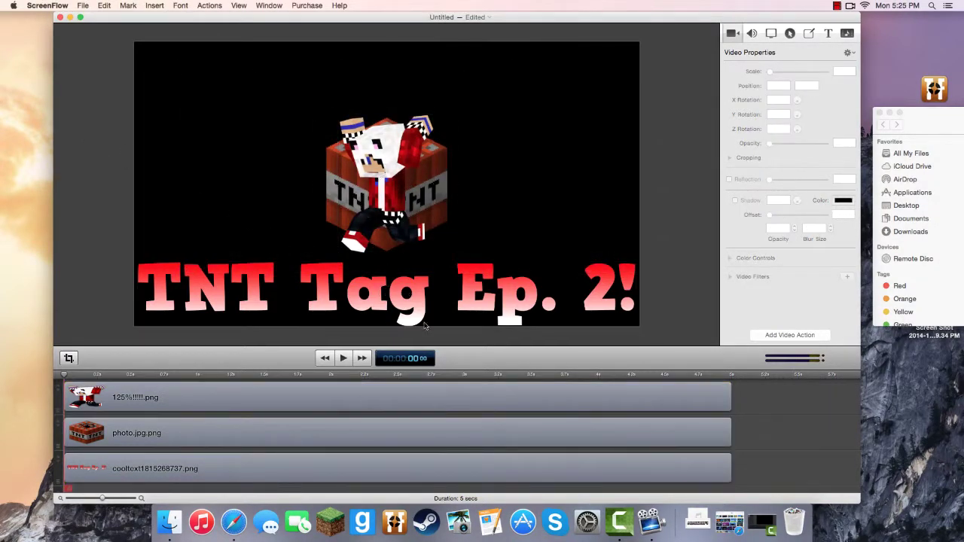
drag(946, 124, 818, 101)
drag(897, 97, 916, 85)
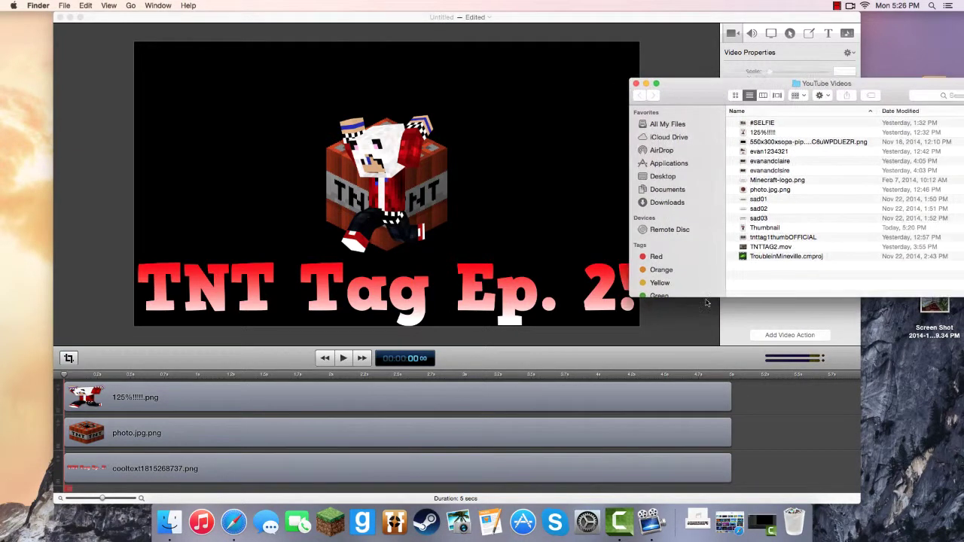
Add Minecraft-logo.png to the timeline and move it to the top of the frame.
click(694, 533)
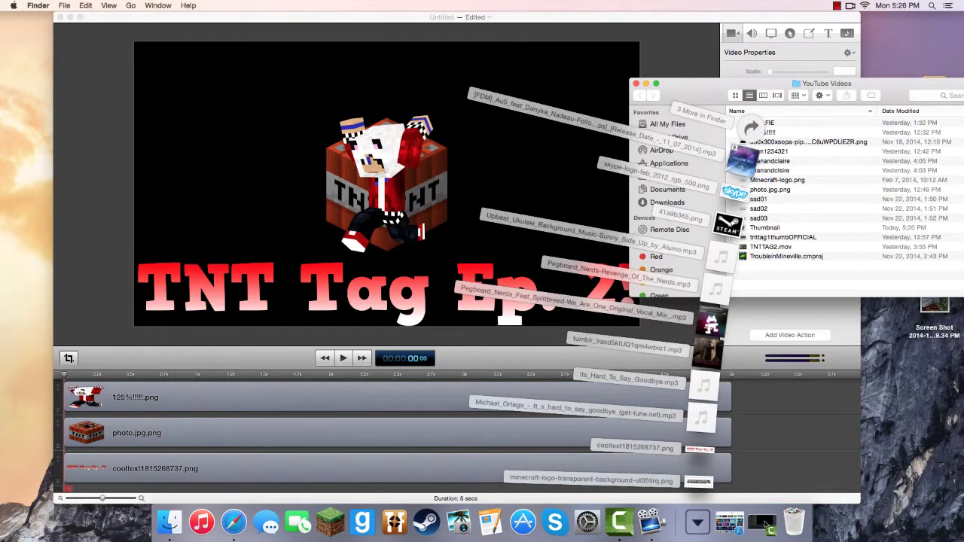
click(698, 529)
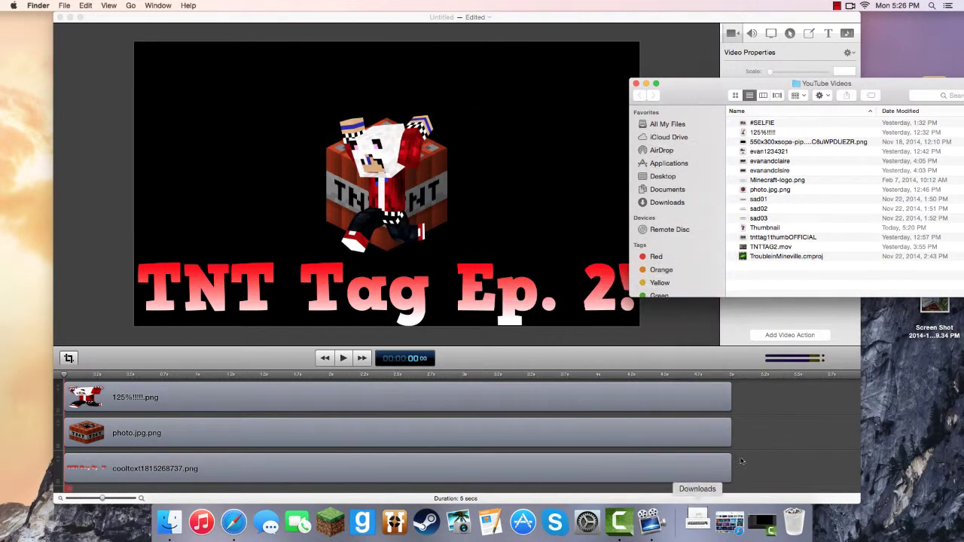
drag(761, 85, 818, 81)
drag(827, 178, 67, 491)
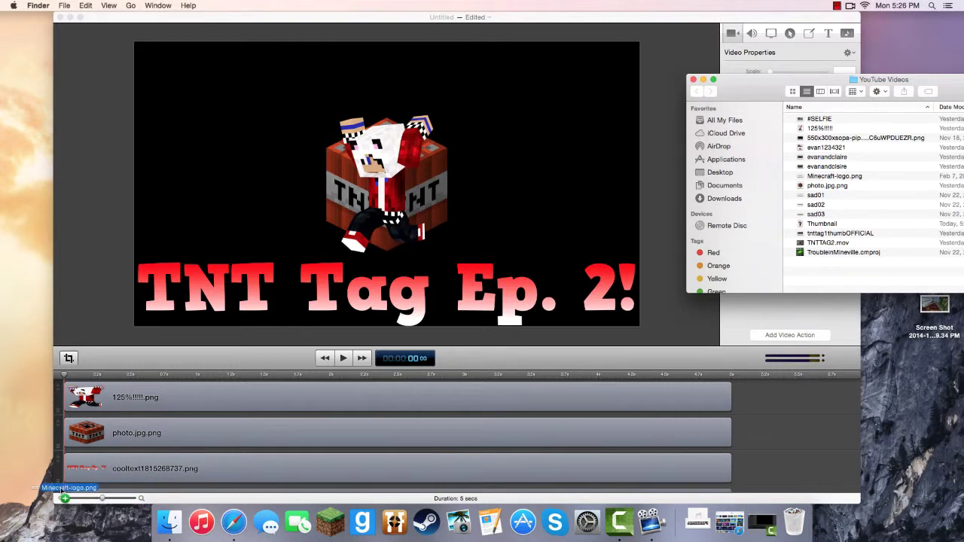
right_click(68, 491)
click(143, 481)
drag(299, 167, 299, 75)
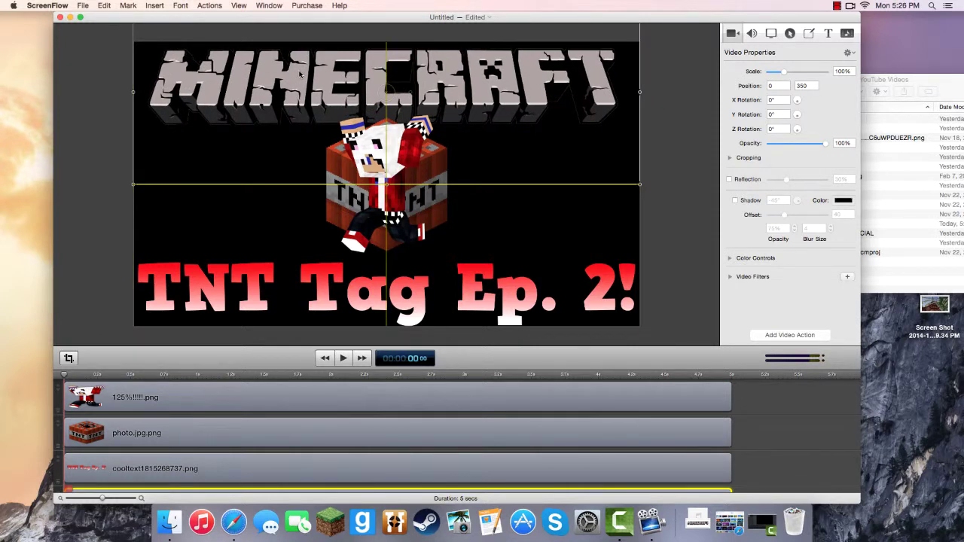
click(769, 427)
Add the desktop Minecraft screenshot on the bottom track as the background.
scroll(734, 433, down, 2)
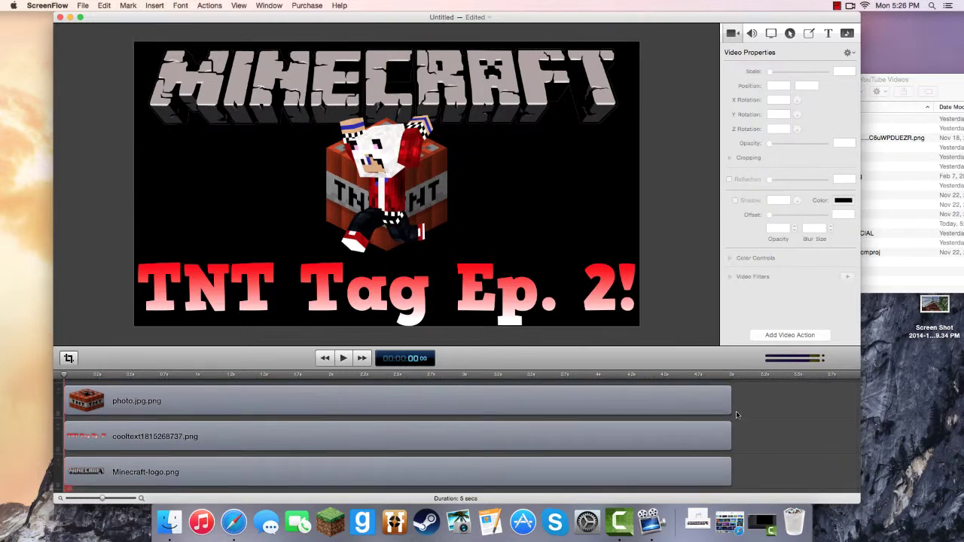
drag(902, 74, 915, 11)
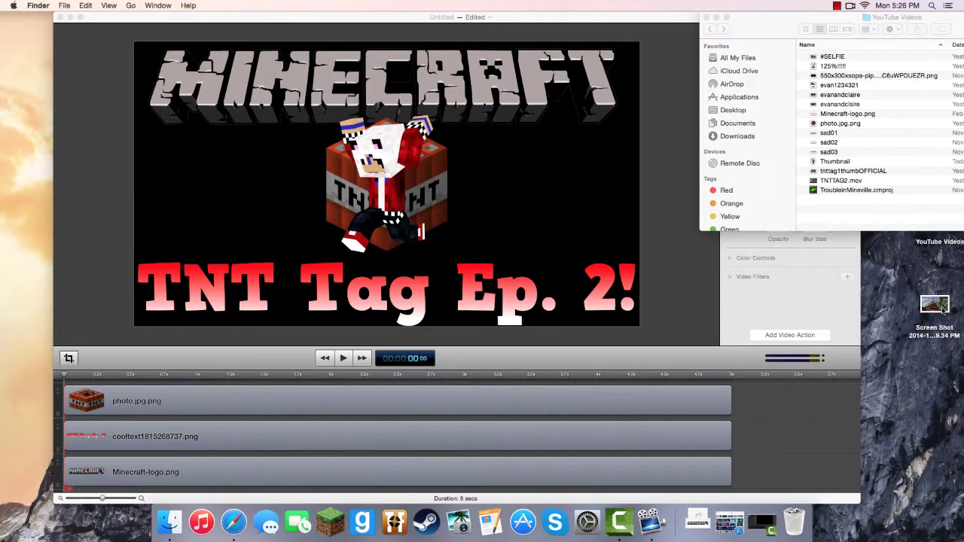
drag(934, 304, 70, 492)
click(124, 479)
click(844, 454)
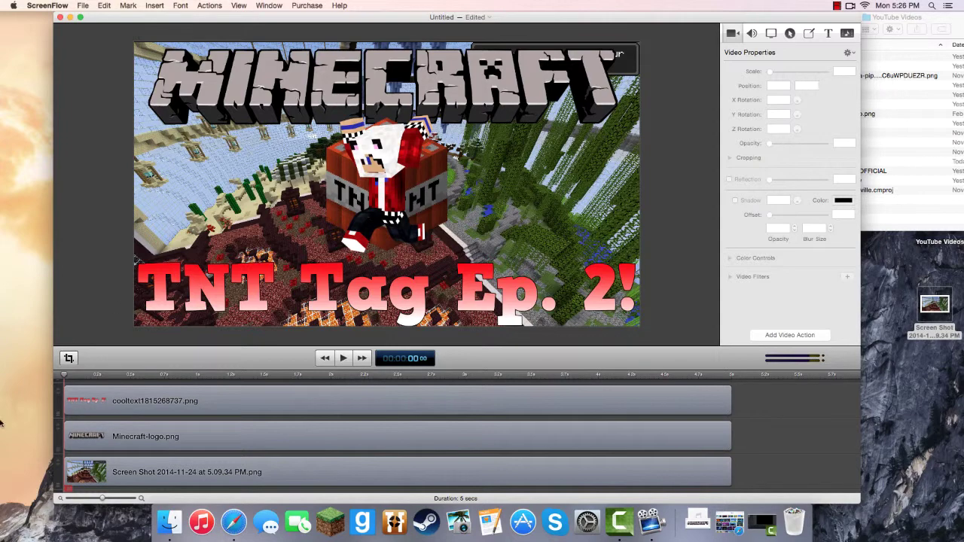
click(169, 522)
drag(739, 33, 276, 147)
Search Finder for 'pre', then clear the search and scope it back to the whole Mac.
click(557, 144)
click(558, 142)
text(pre)
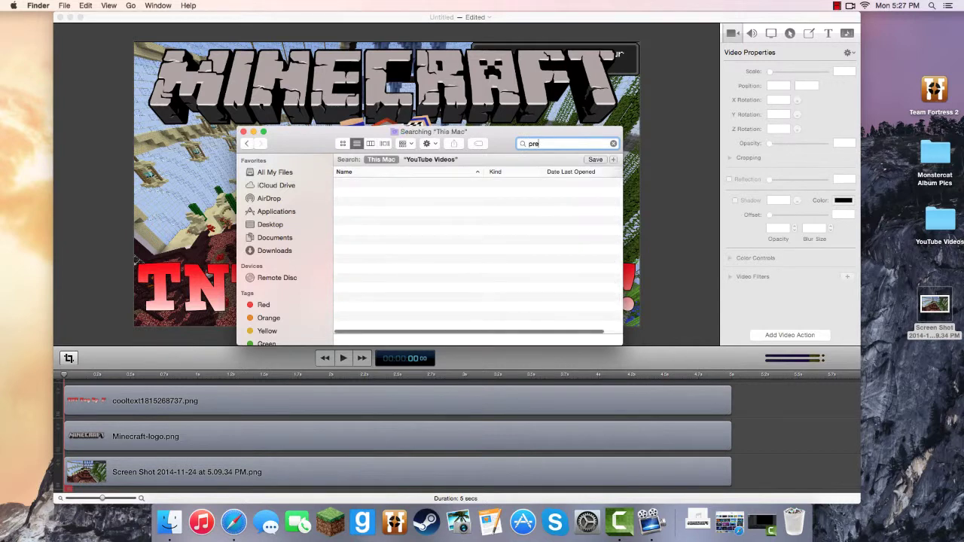
key(BackSpace)
key(BackSpace)
key(BackSpace)
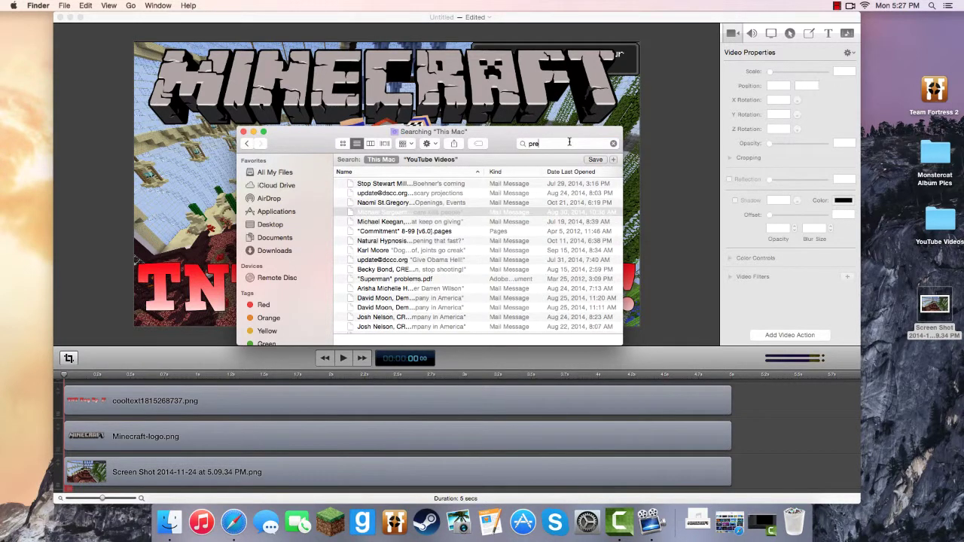
click(428, 158)
click(391, 160)
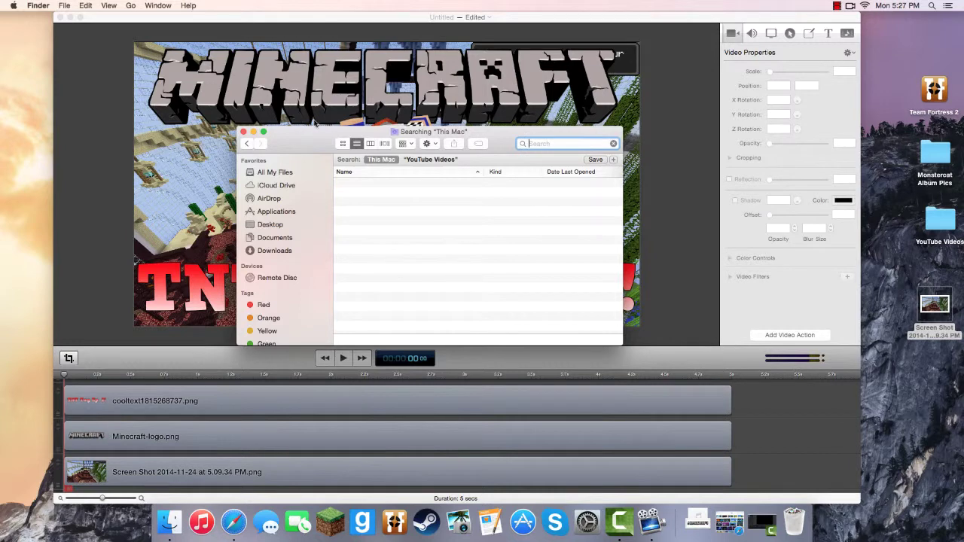
Find Preview in the Applications list and launch it.
click(297, 211)
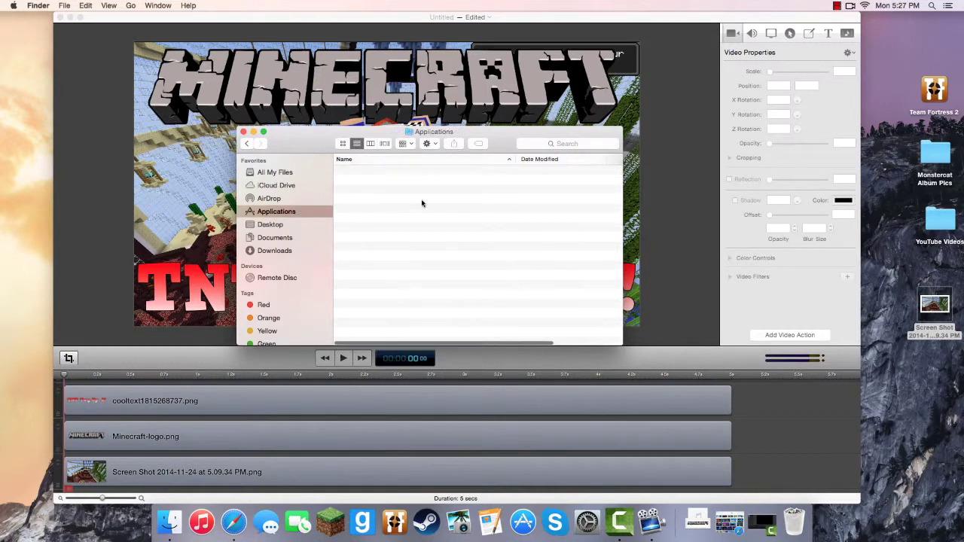
scroll(442, 211, down, 10)
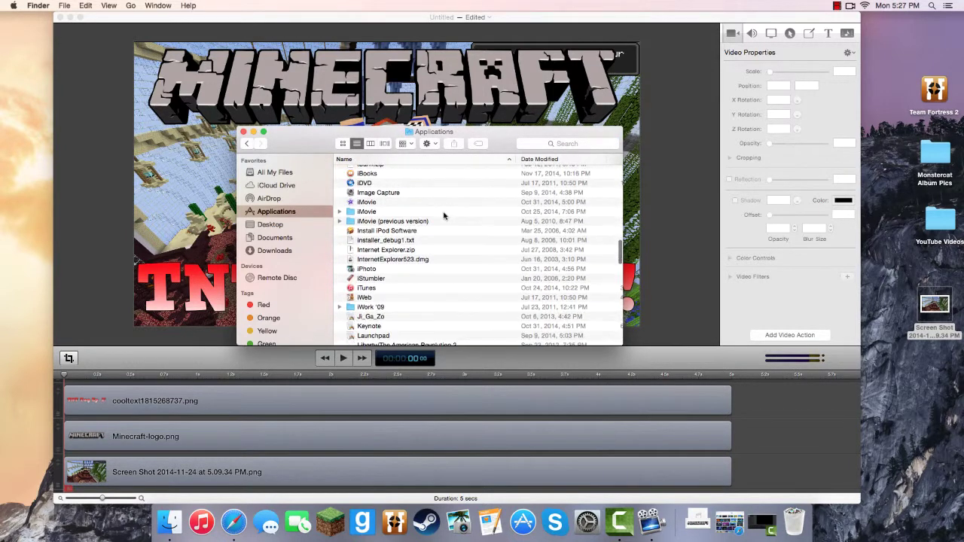
scroll(444, 221, down, 10)
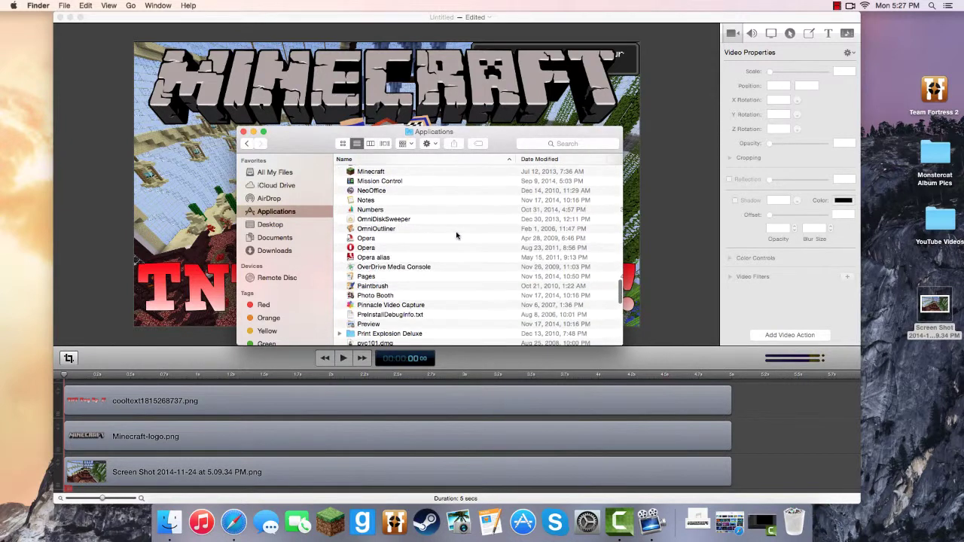
scroll(455, 235, down, 8)
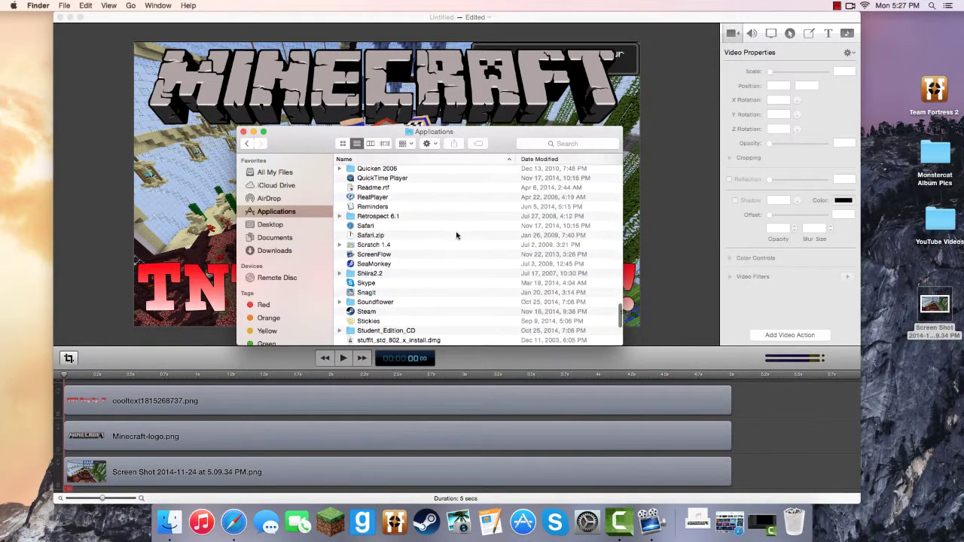
scroll(390, 244, up, 5)
scroll(391, 243, up, 3)
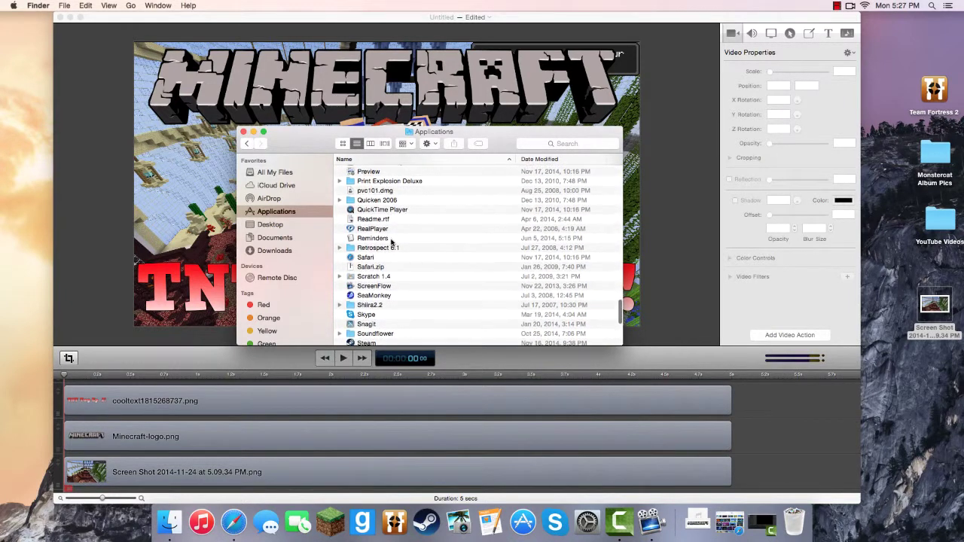
double_click(390, 226)
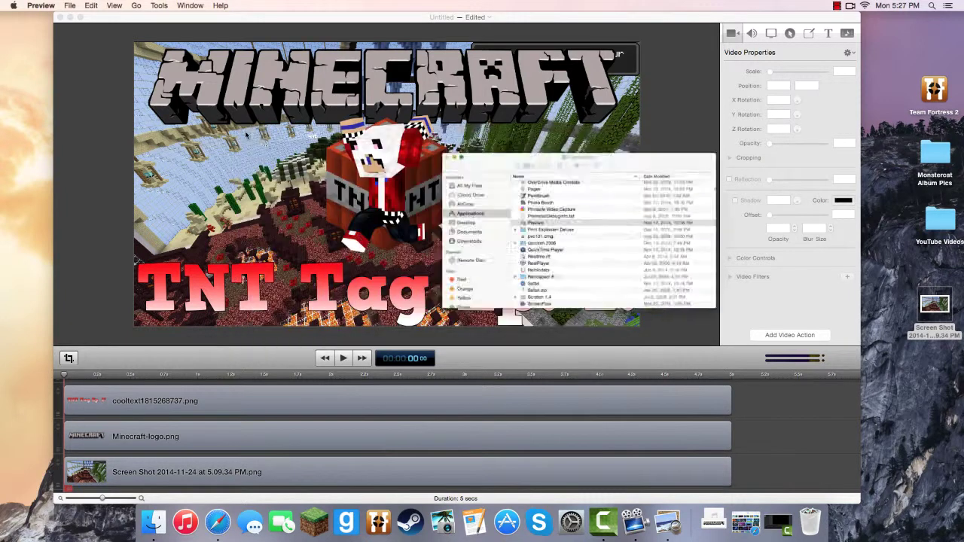
Screenshot the thumbnail area of ScreenFlow's editor preview into a new Preview image with Take Screen Shot > From Selection.
click(800, 424)
click(667, 522)
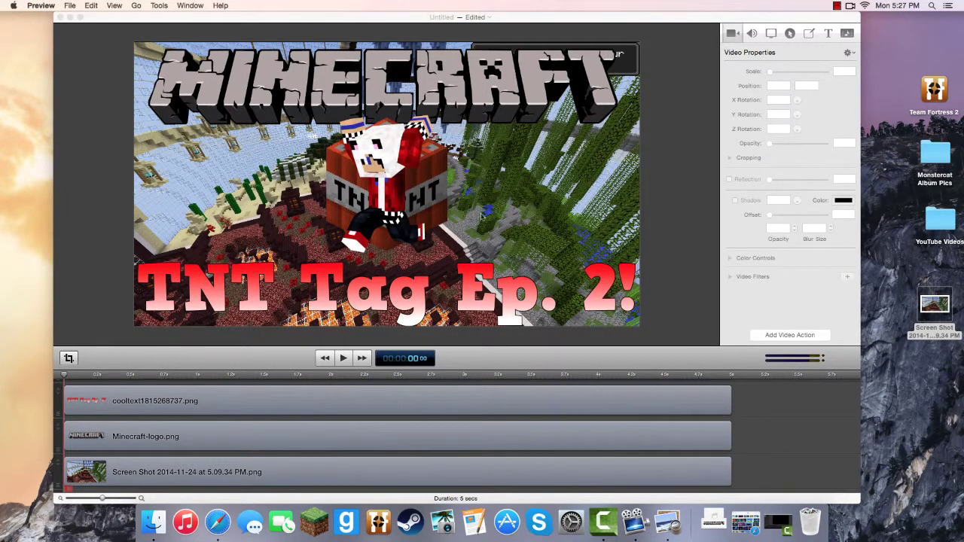
click(67, 5)
mouse_move(73, 179)
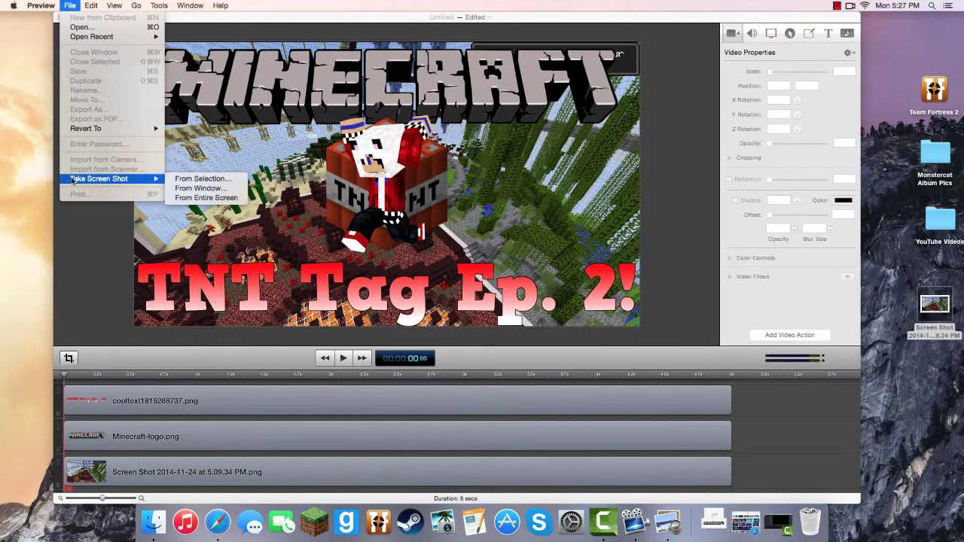
click(189, 179)
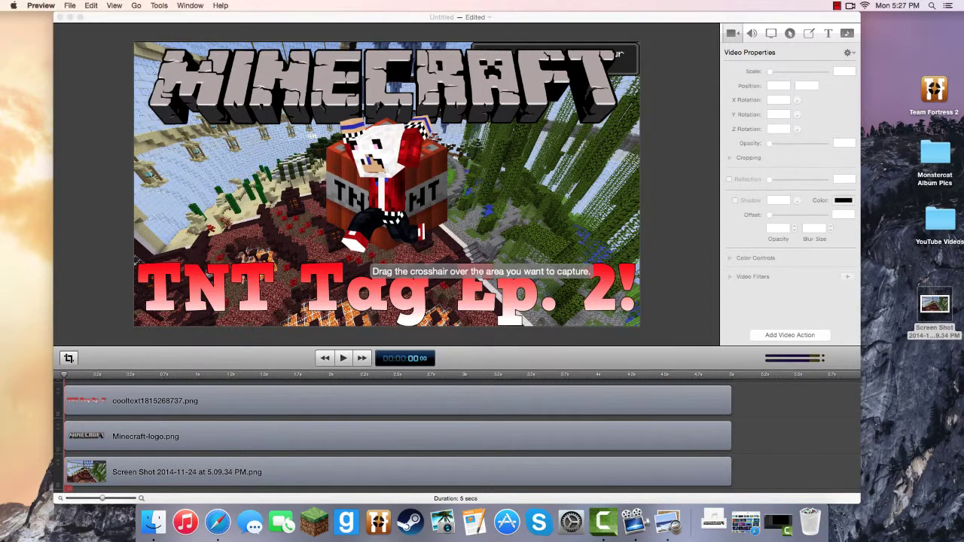
key(Escape)
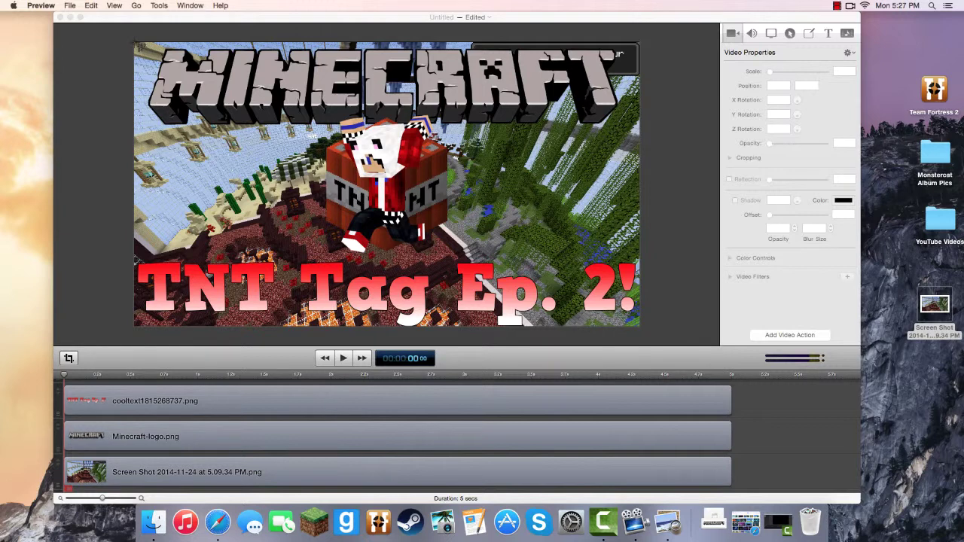
drag(136, 43, 647, 330)
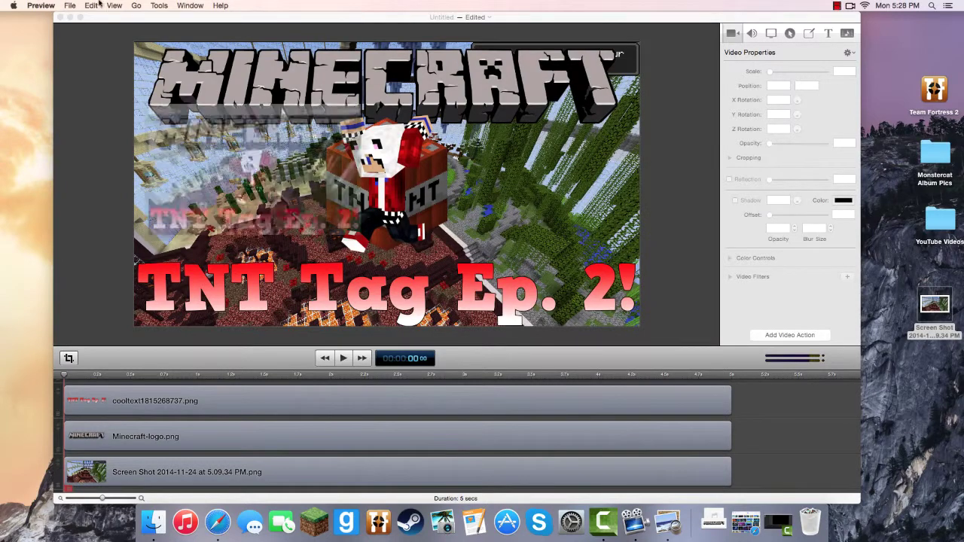
key(super+n)
Save the captured image as a new PNG in YouTube Videos, keeping the existing Thumbnail file.
drag(13, 27, 162, 62)
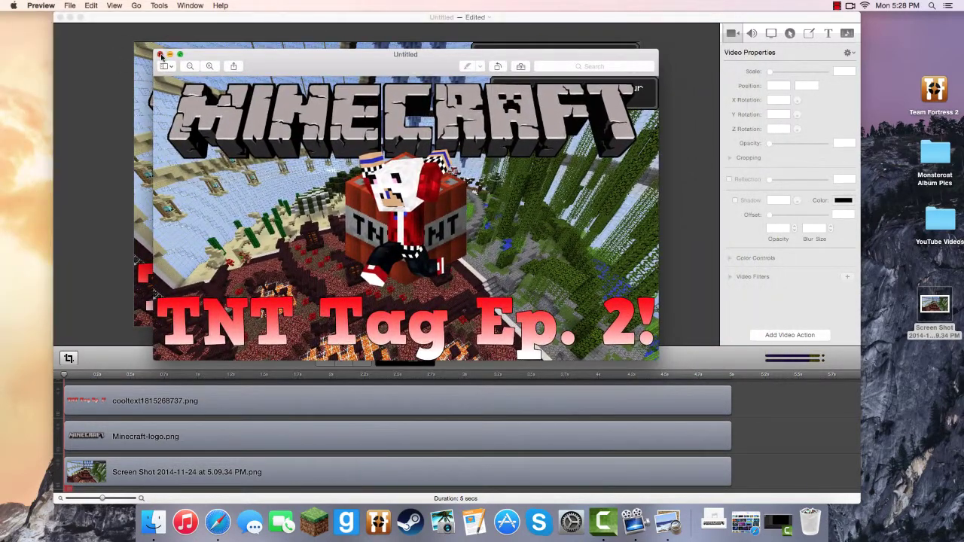
click(160, 55)
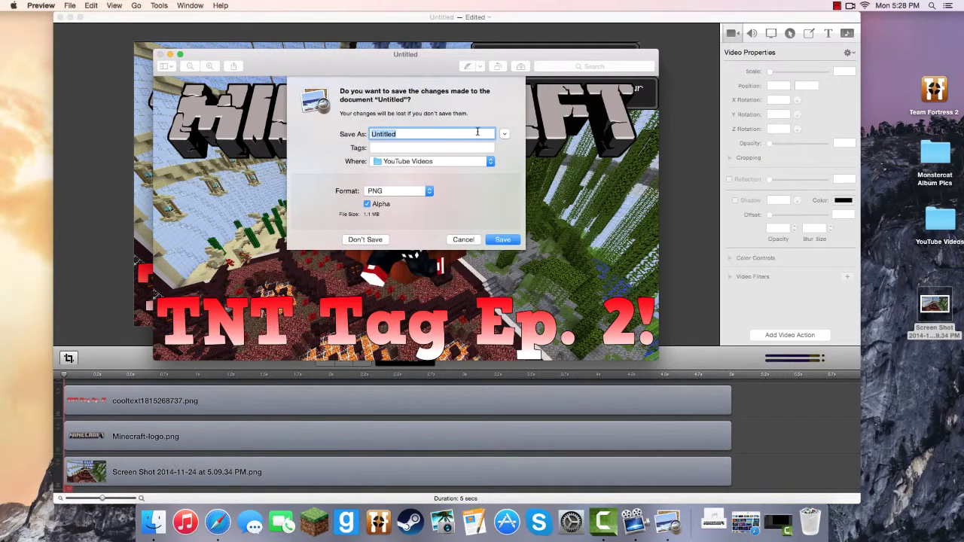
text(T)
click(496, 239)
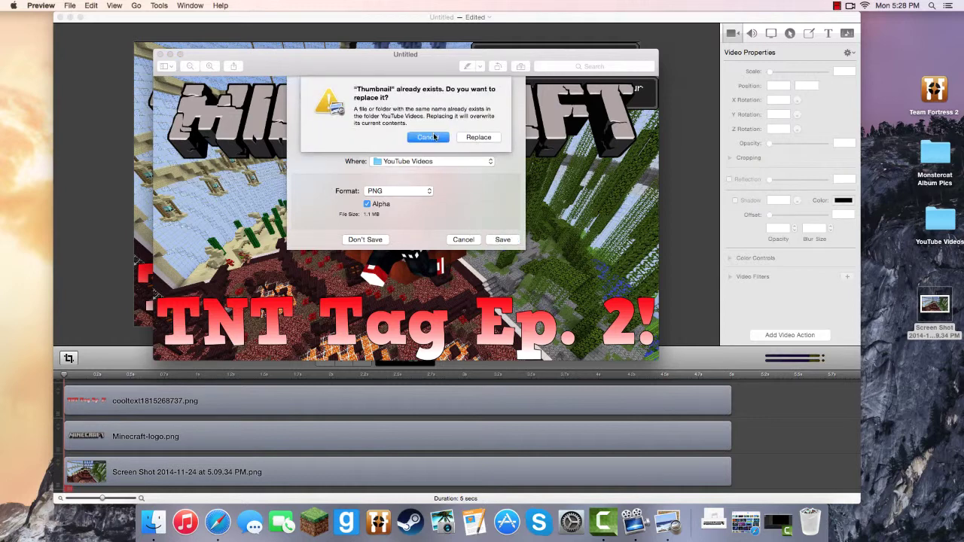
click(427, 137)
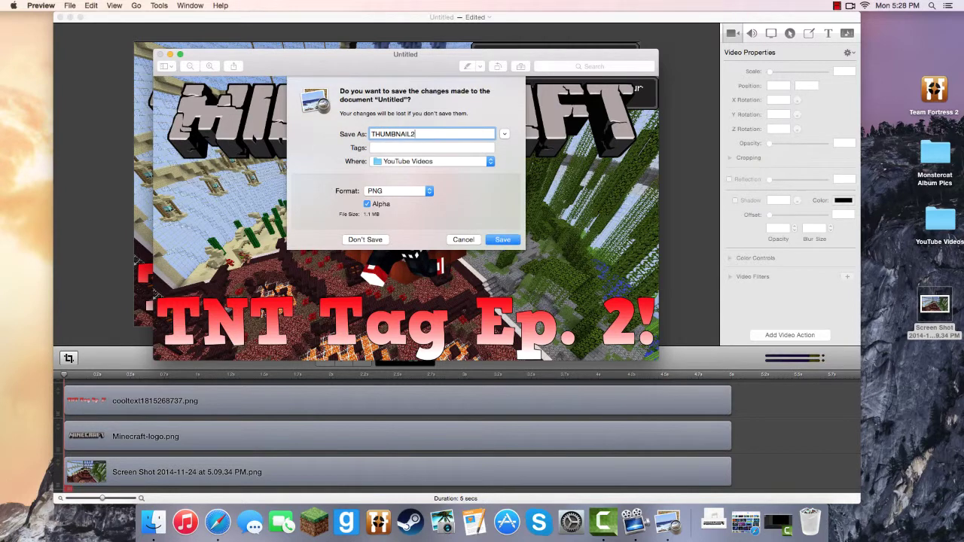
key(BackSpace)
text(asdgASkufdyc)
click(502, 239)
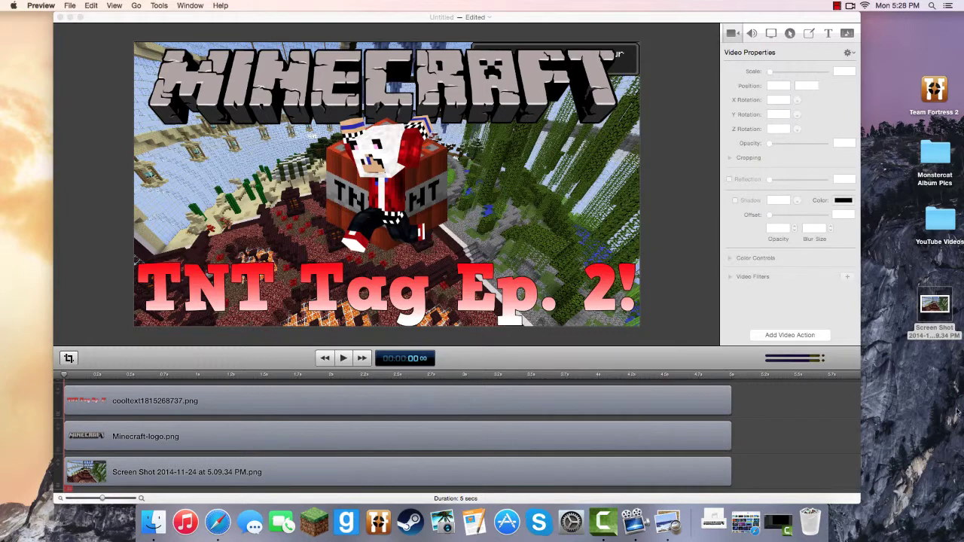
Close the ScreenFlow thumbnail project without saving.
click(61, 17)
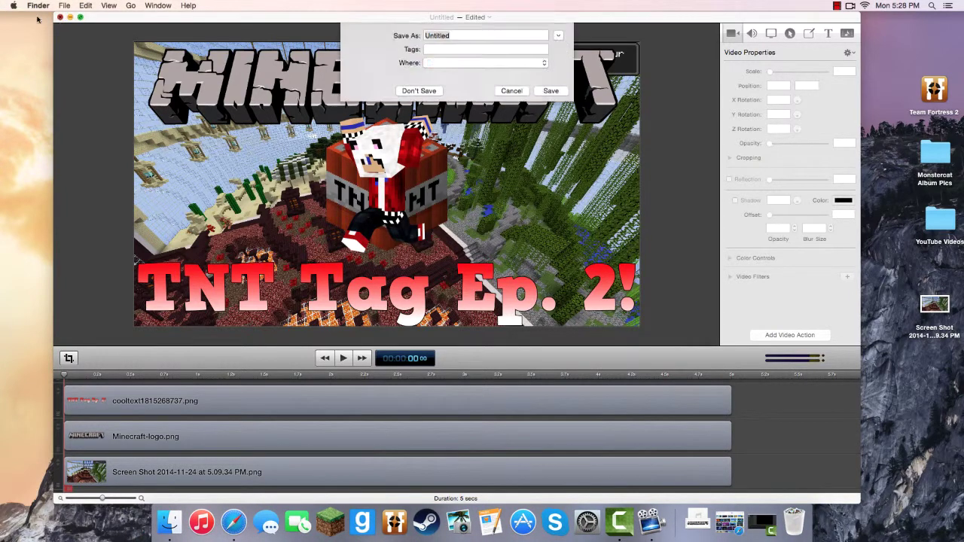
click(366, 128)
click(380, 134)
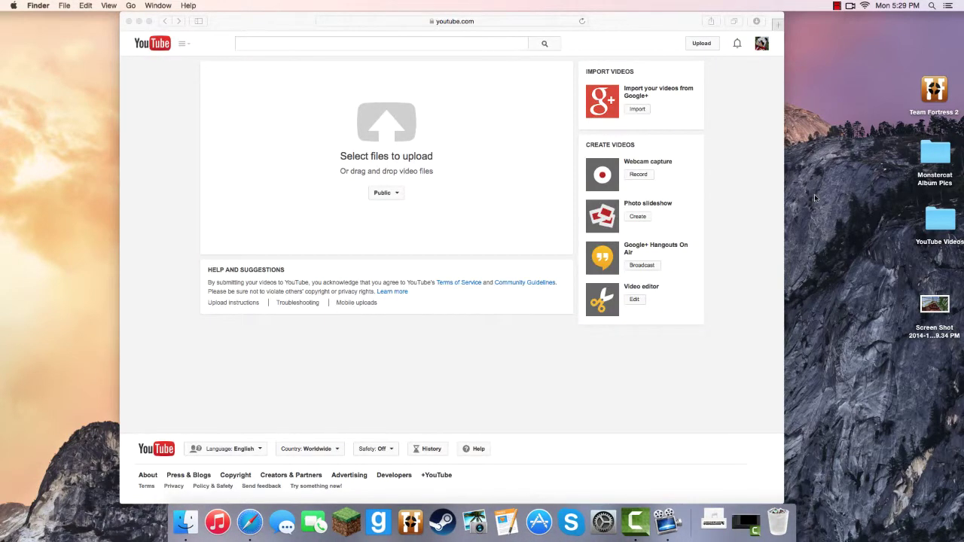
Upload TNTTAG2.mov from the YouTube Videos folder to YouTube, keeping title TNTTAG2 and an empty description.
click(511, 76)
drag(603, 22, 619, 23)
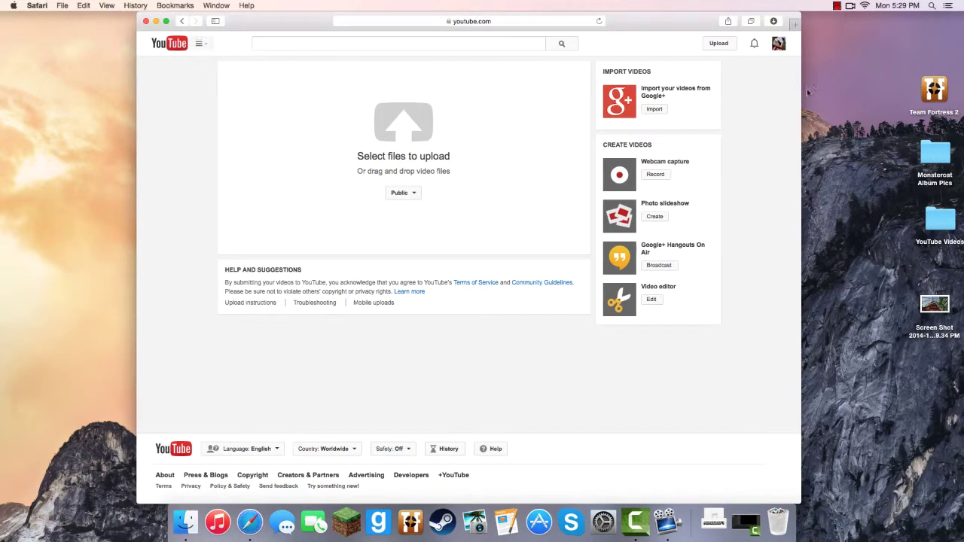
double_click(941, 226)
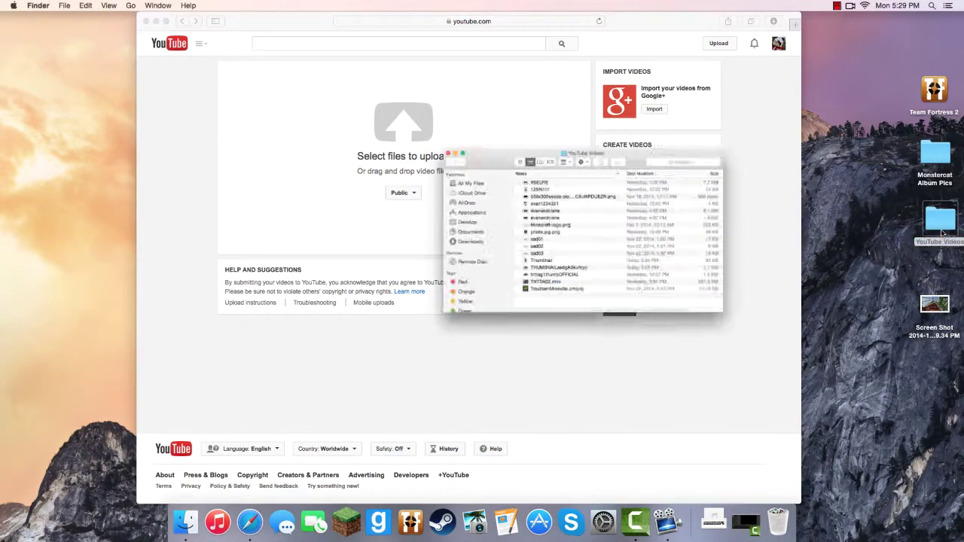
drag(425, 131, 892, 66)
drag(846, 241, 421, 179)
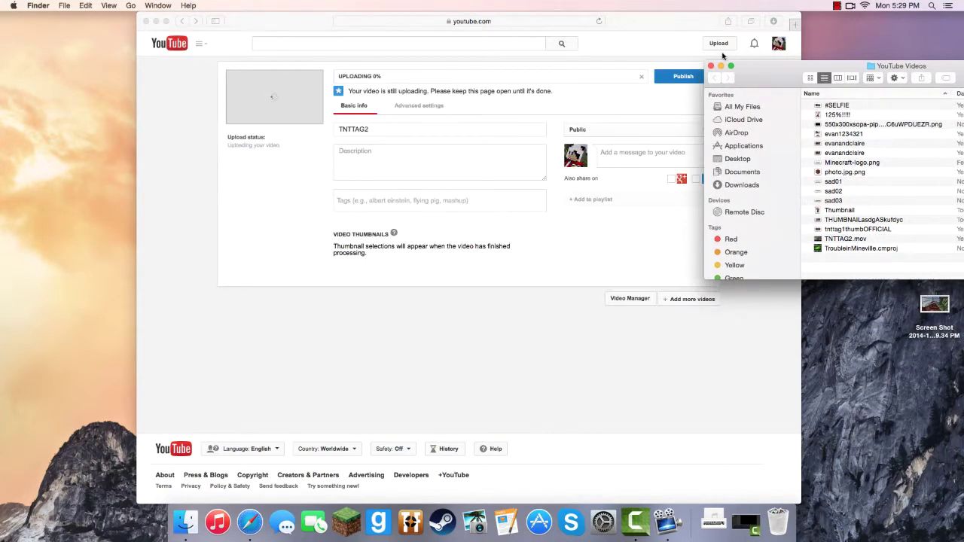
click(710, 65)
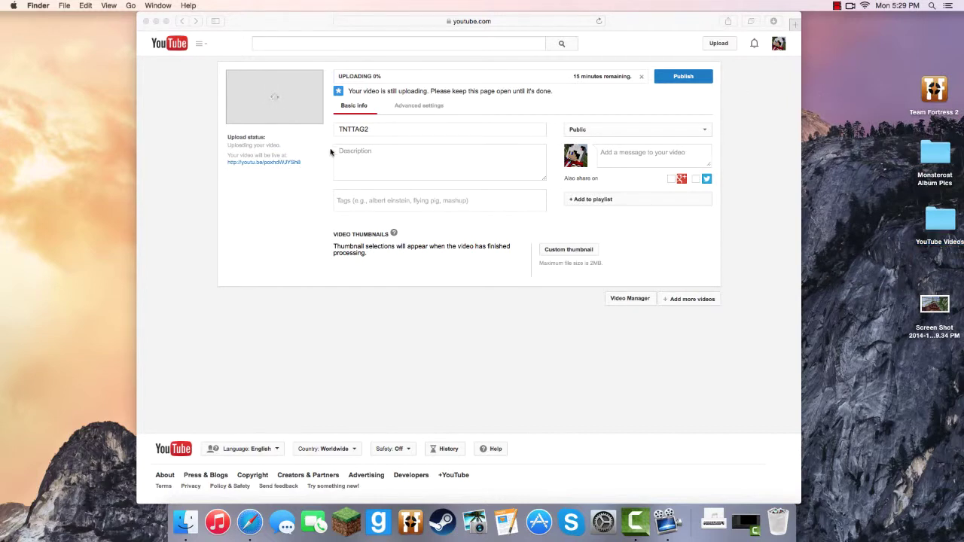
click(390, 129)
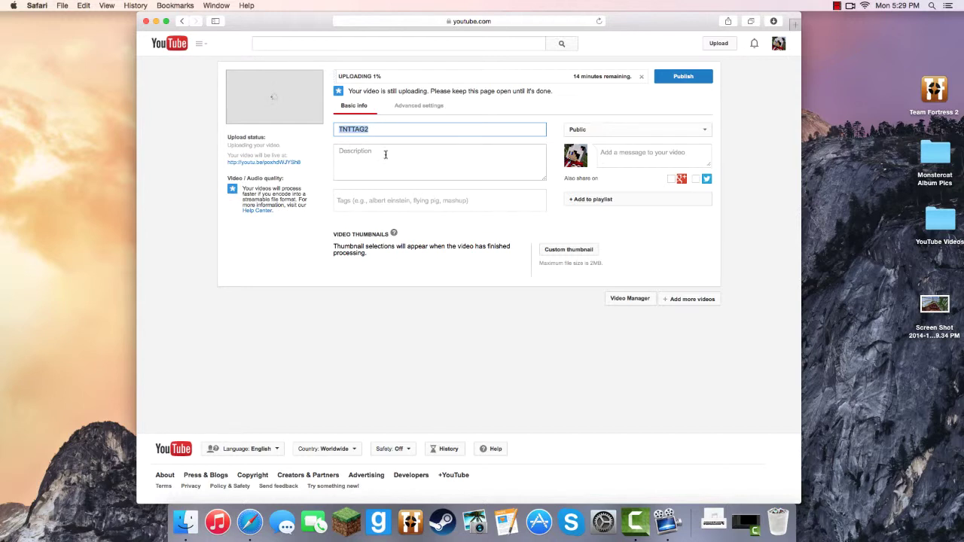
click(385, 154)
click(593, 230)
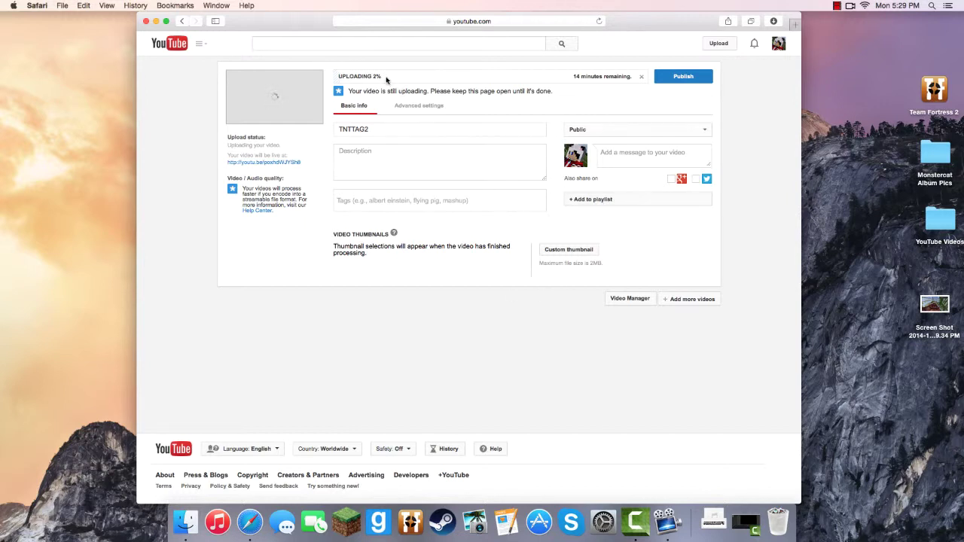
Set the saved THUMBNAIL image from the YouTube Videos folder as the video's custom thumbnail.
click(567, 253)
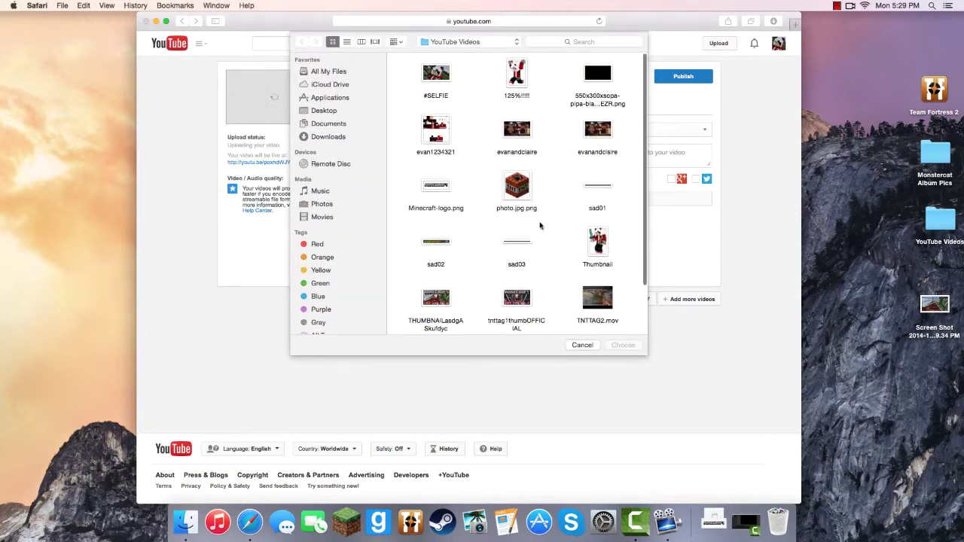
scroll(545, 226, down, 2)
scroll(544, 227, up, 2)
double_click(941, 220)
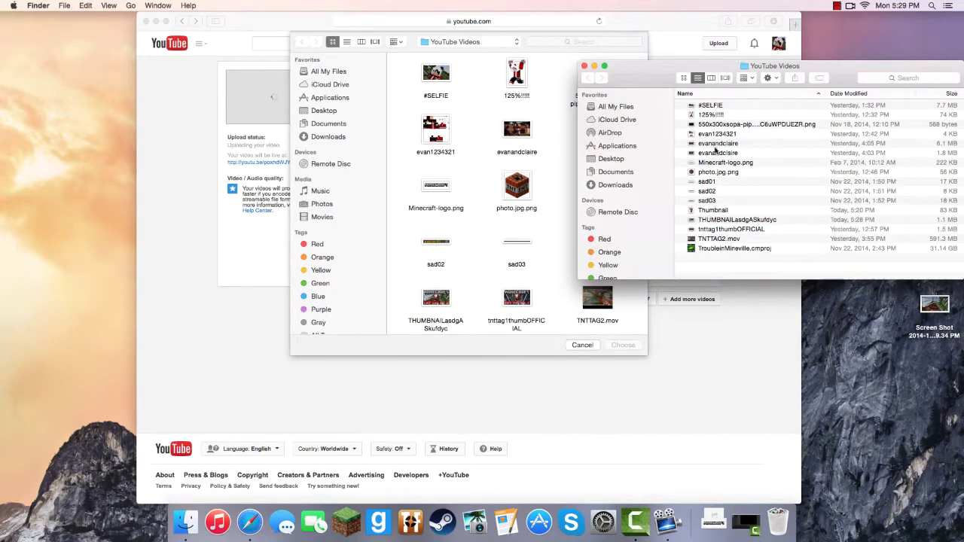
drag(717, 221, 500, 164)
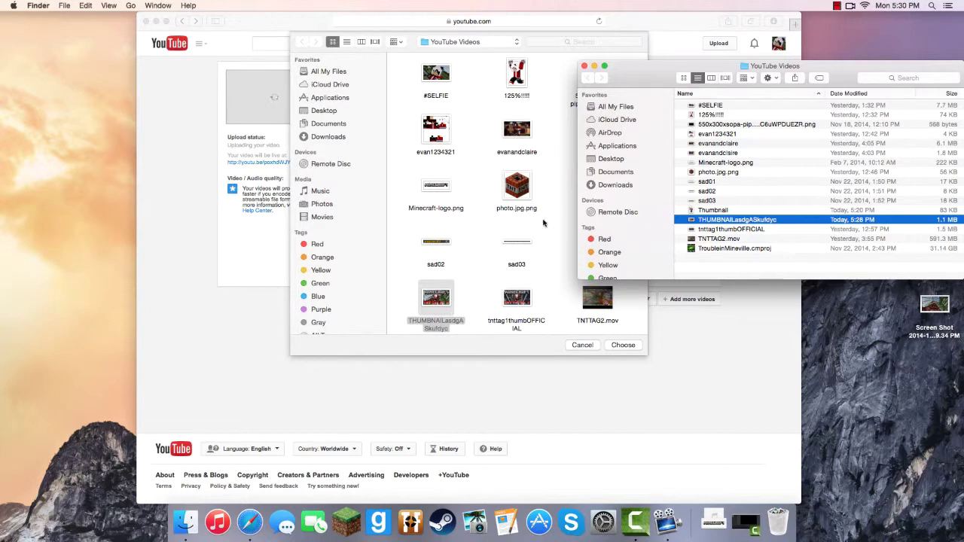
click(438, 310)
click(612, 348)
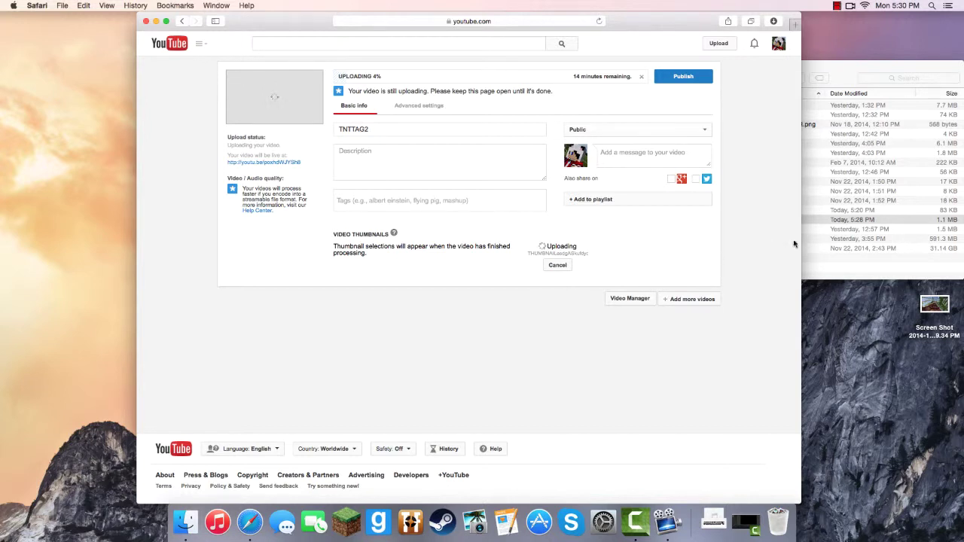
click(841, 265)
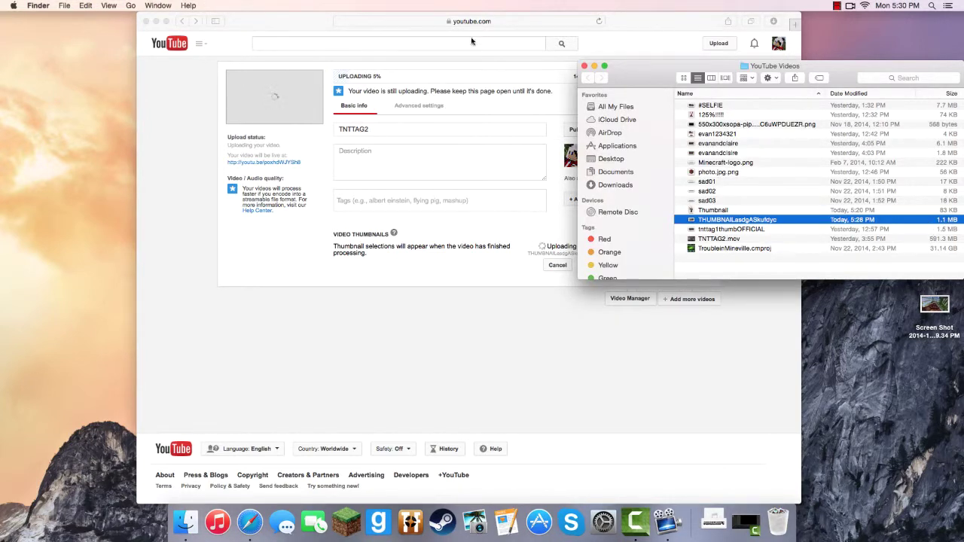
click(584, 67)
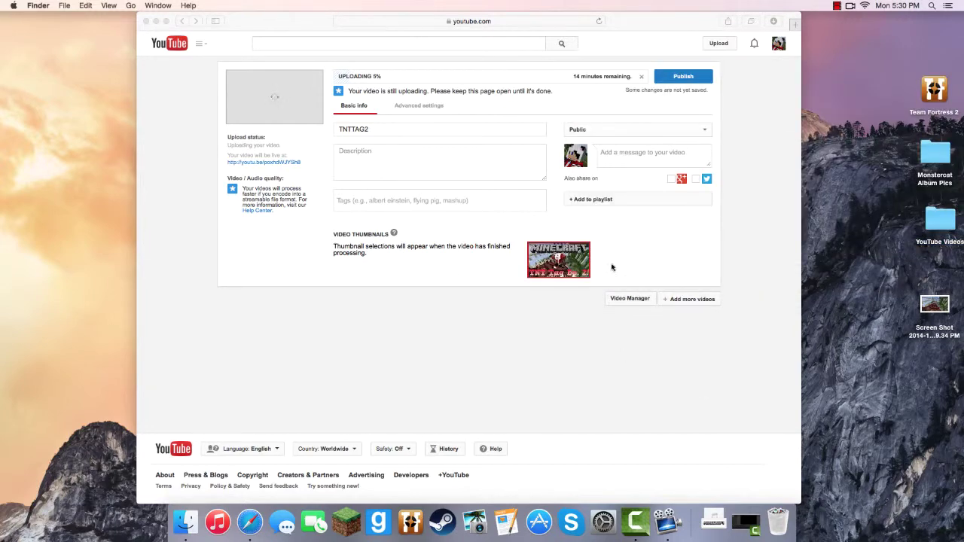
click(559, 263)
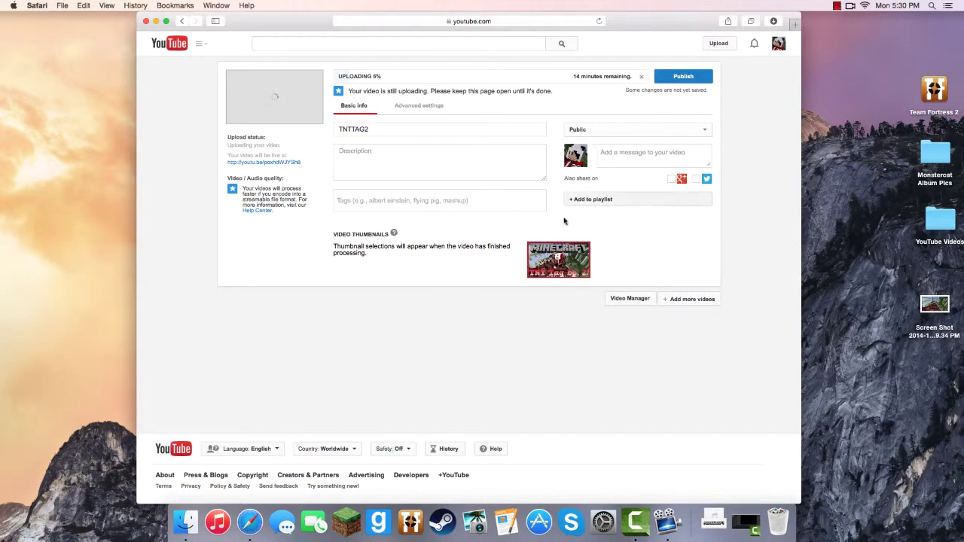
triple_click(384, 78)
click(391, 79)
right_click(451, 155)
click(445, 155)
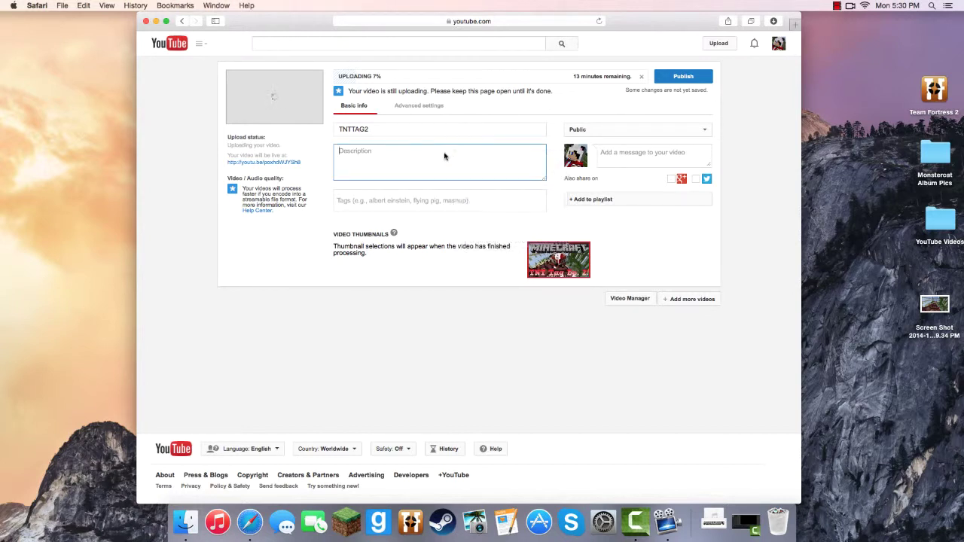
right_click(365, 155)
click(361, 156)
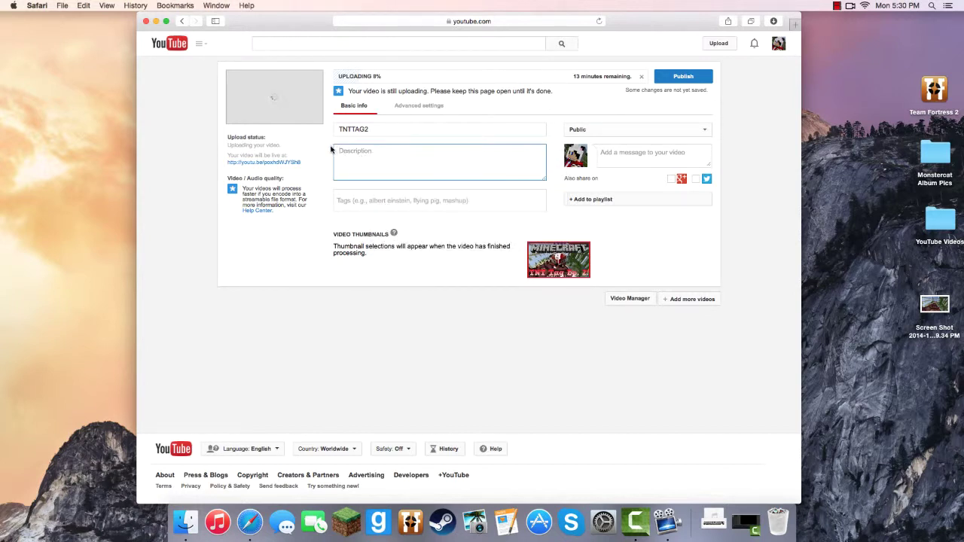